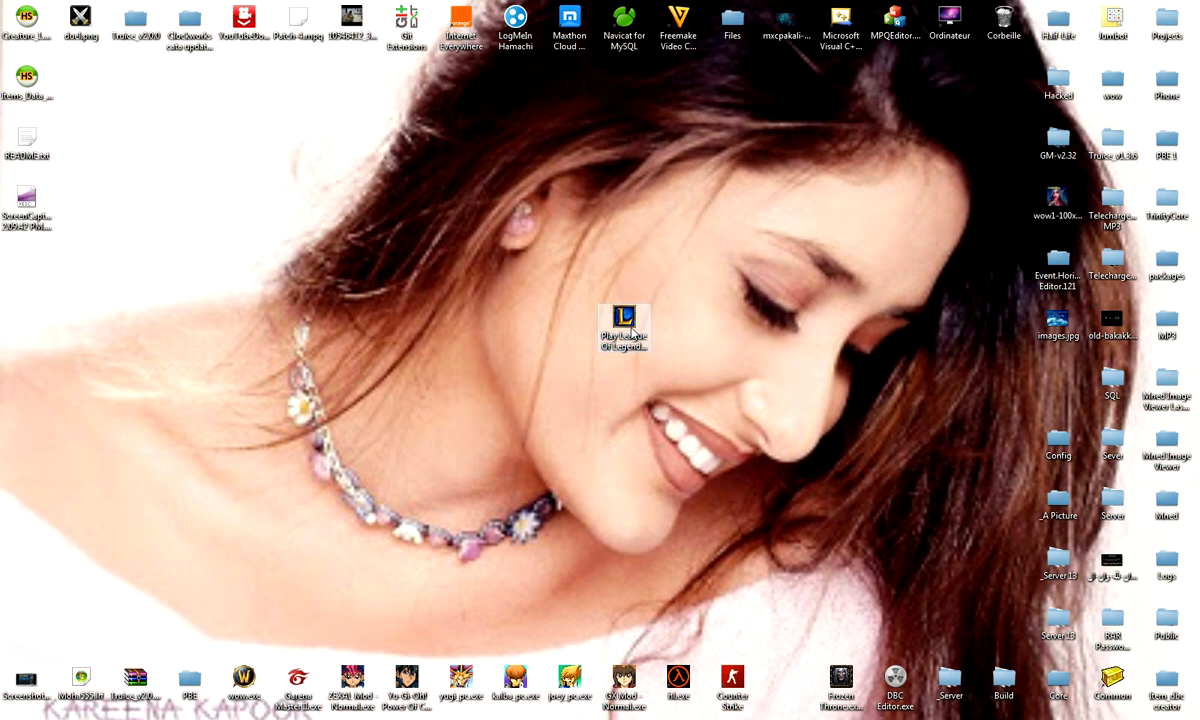
- Open the League of Legends installation folder from the desktop shortcut's properties
right_click(631, 333)
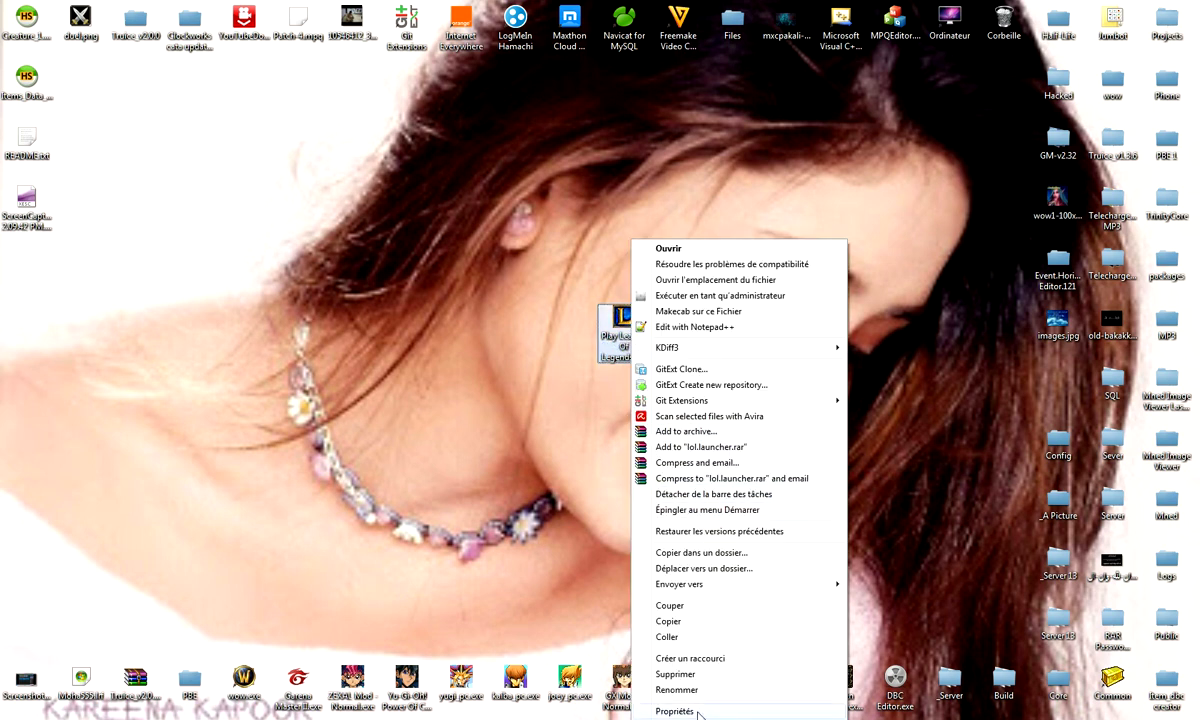
left_click(700, 711)
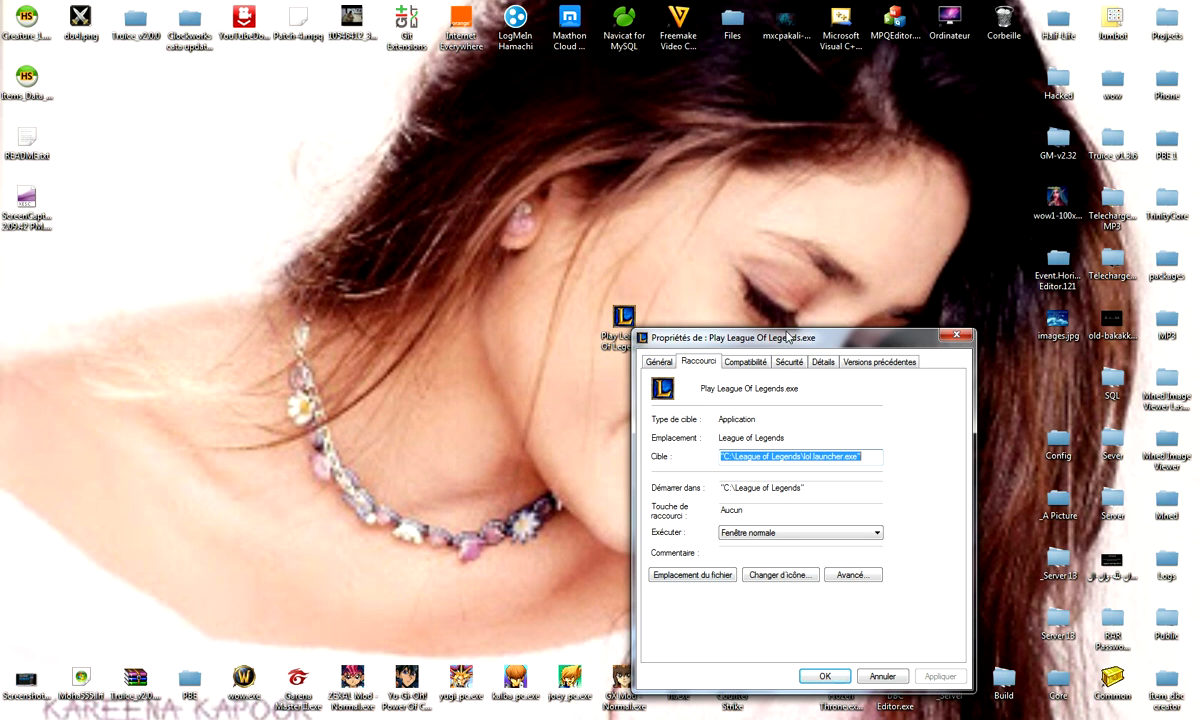
left_click_drag(739, 313, 678, 126)
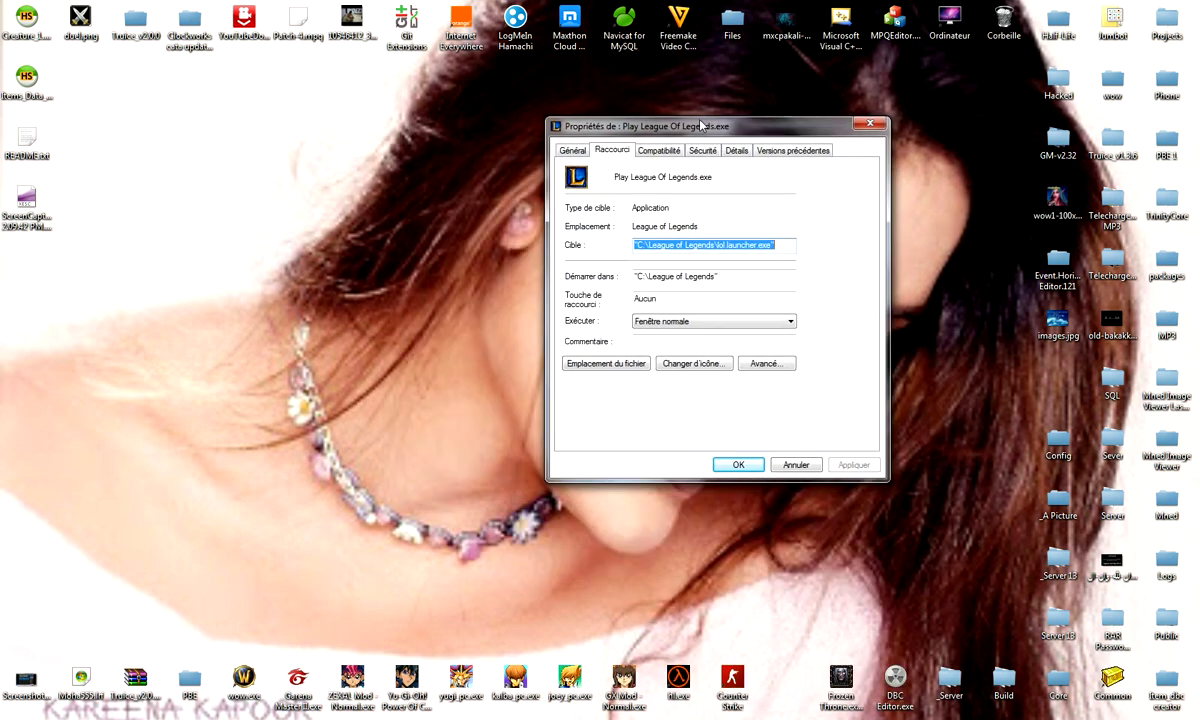
left_click(613, 365)
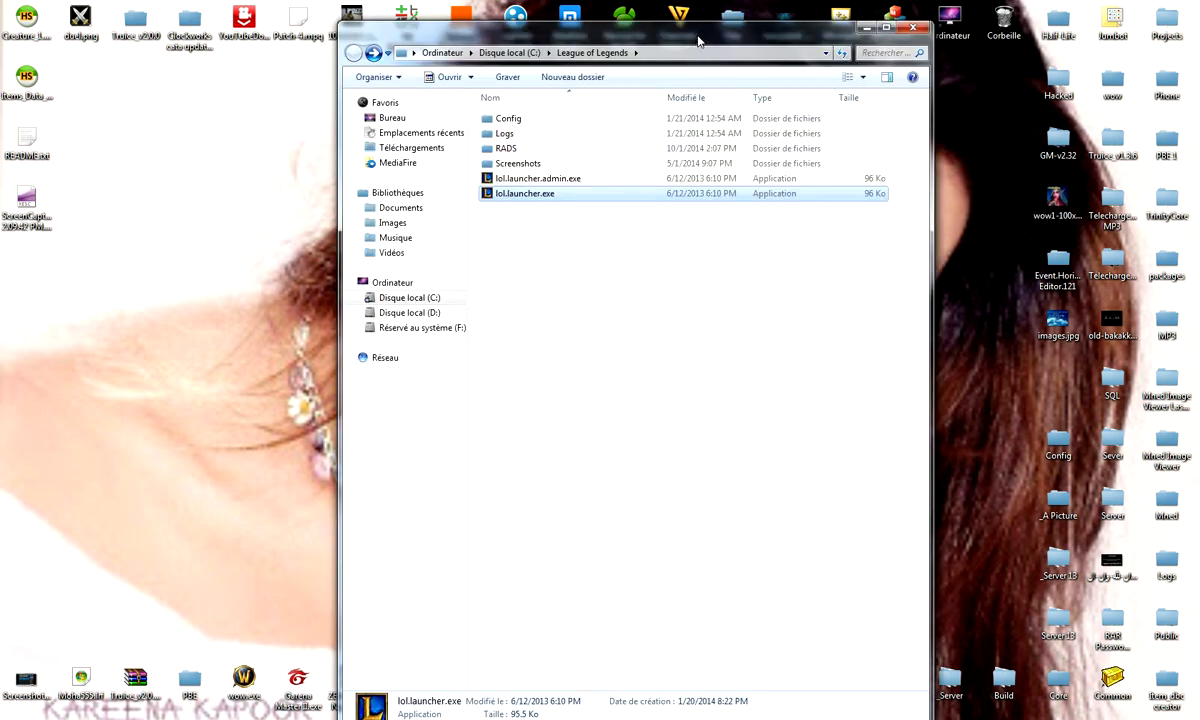
left_click_drag(698, 40, 779, 72)
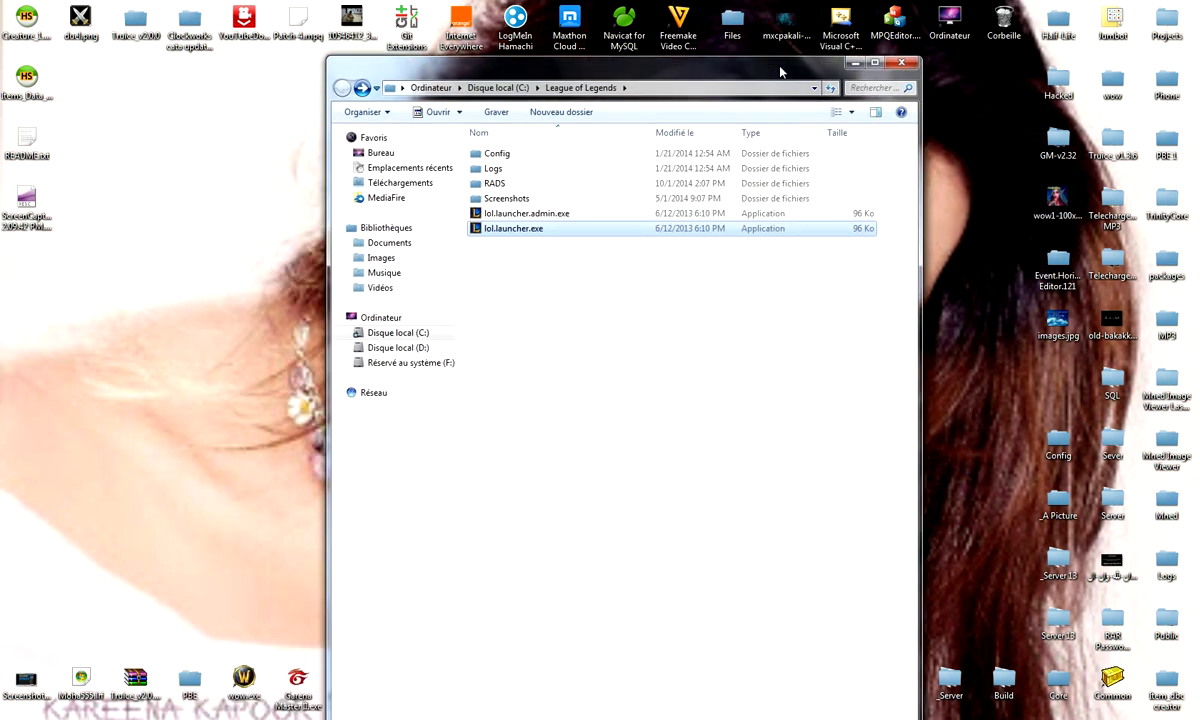
- Run lol.launcher.exe to check the patcher's update progress, and close the launcher
double_click(517, 233)
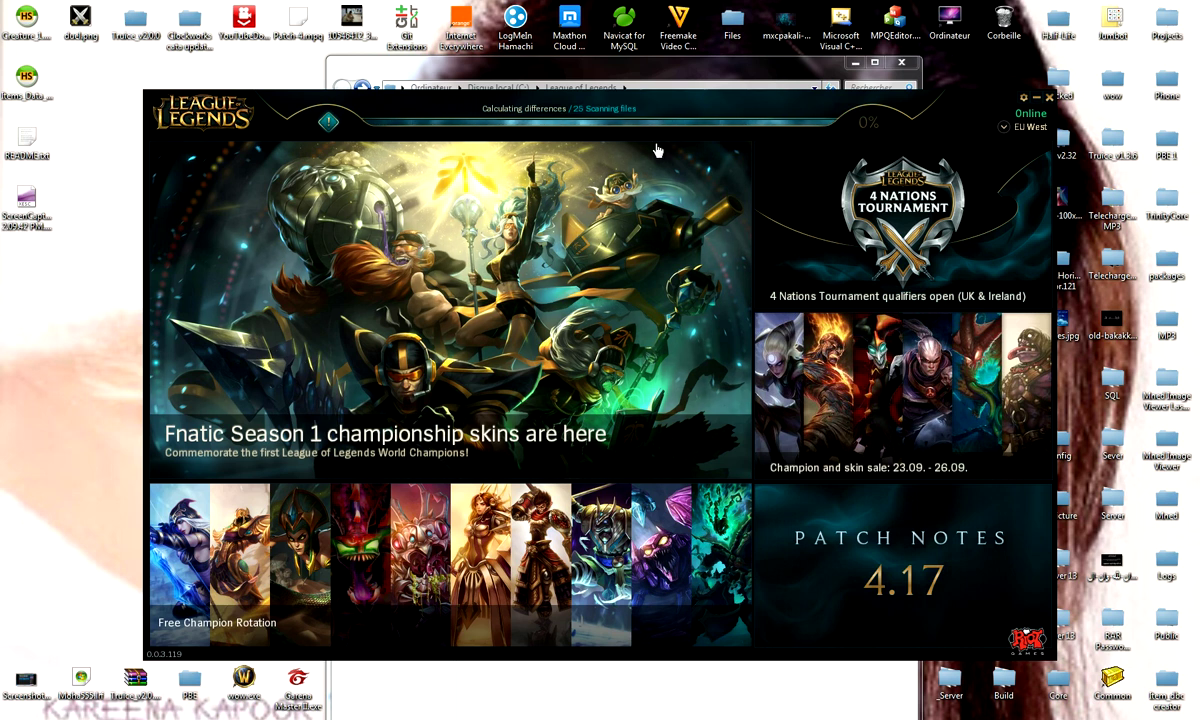
left_click(1049, 98)
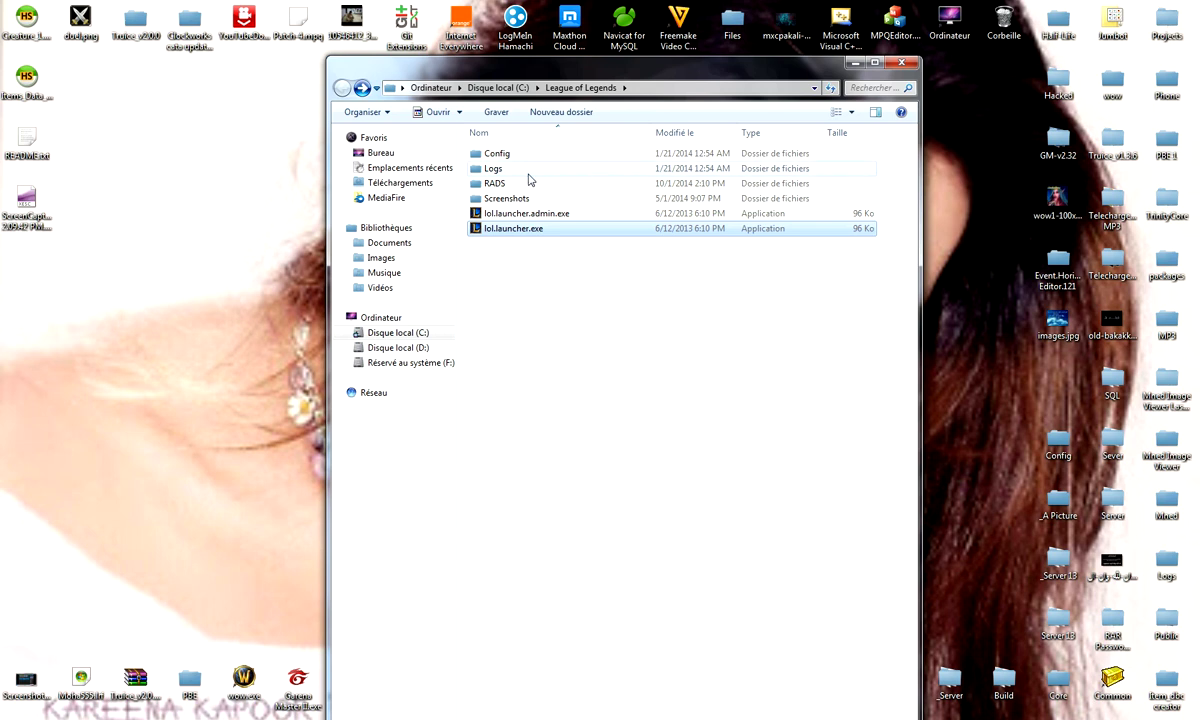
left_click(561, 320)
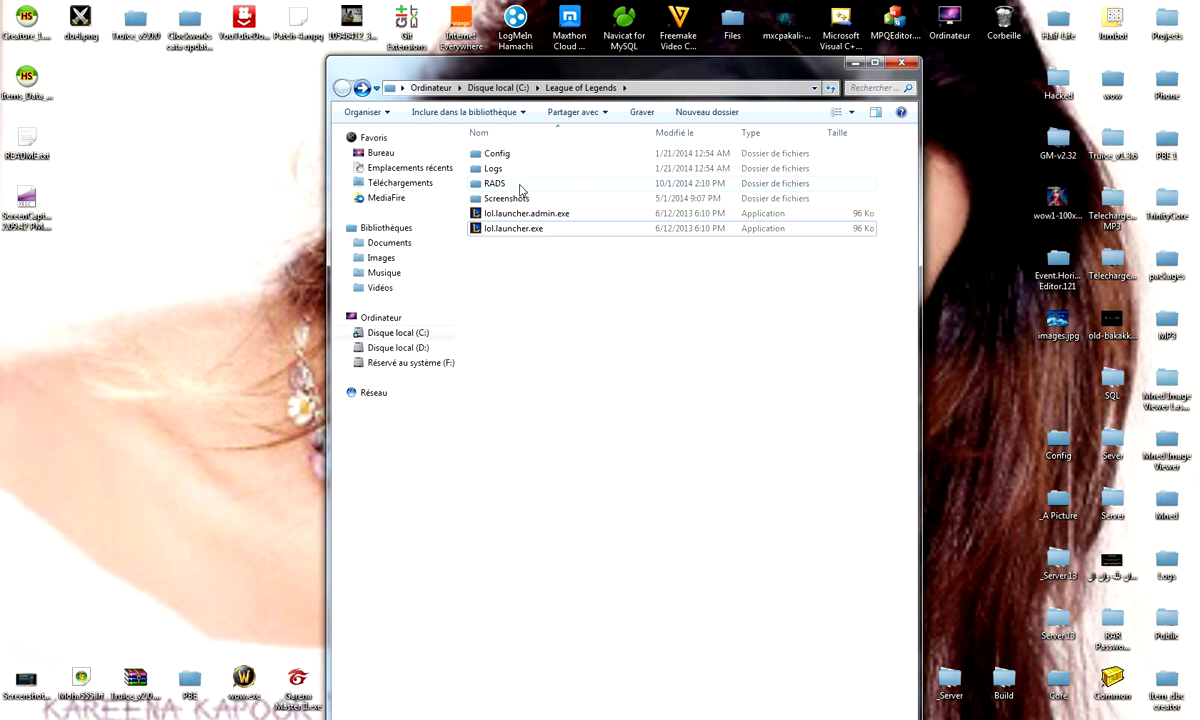
- Delete the downloads and solutions folders from the RADS folder
double_click(518, 184)
left_click(533, 158)
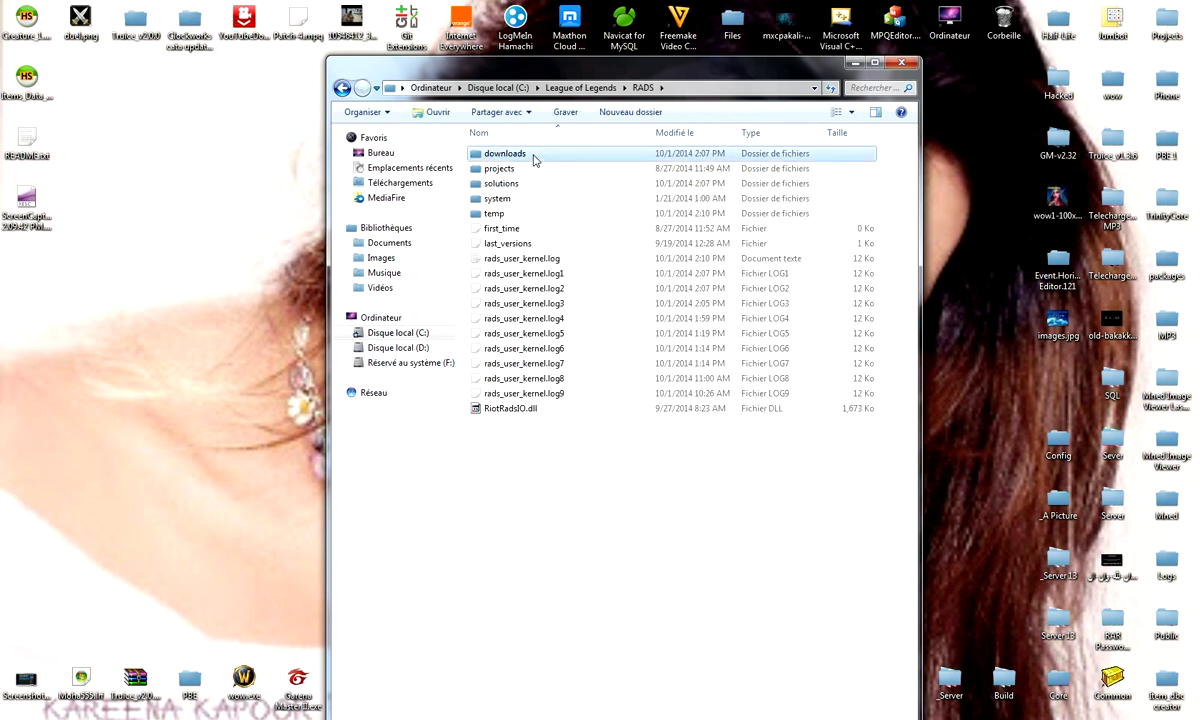
left_click(516, 188, "ctrl")
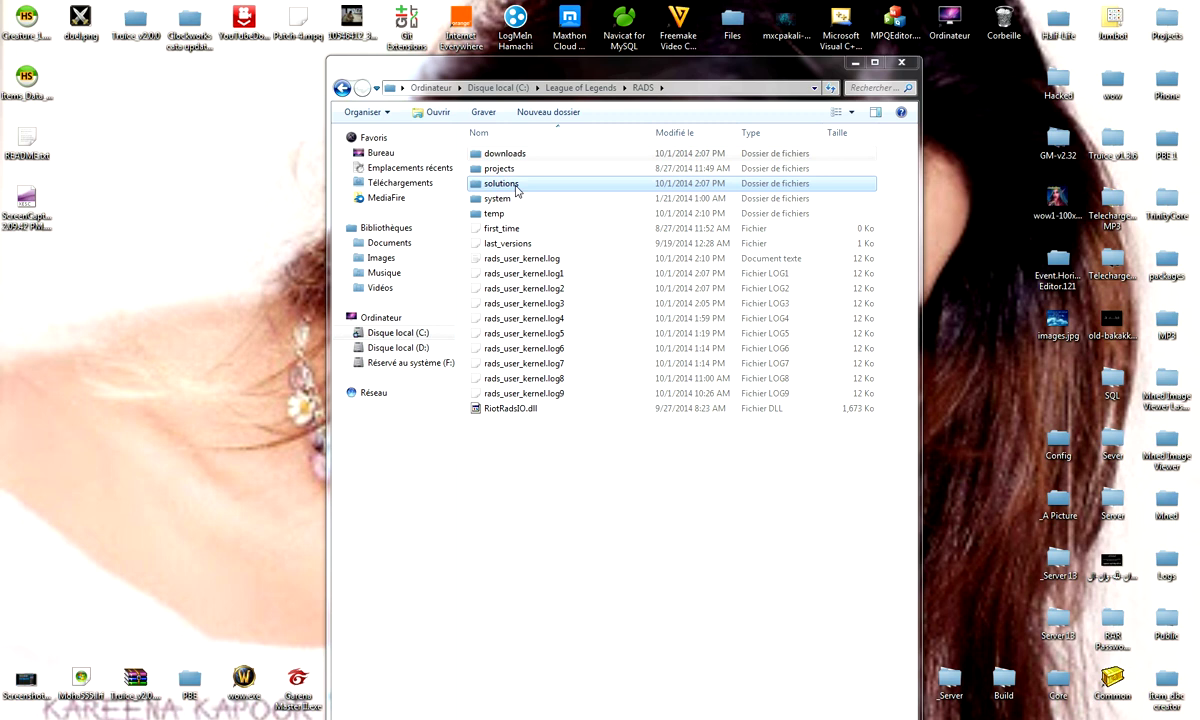
key("Delete")
key("Return")
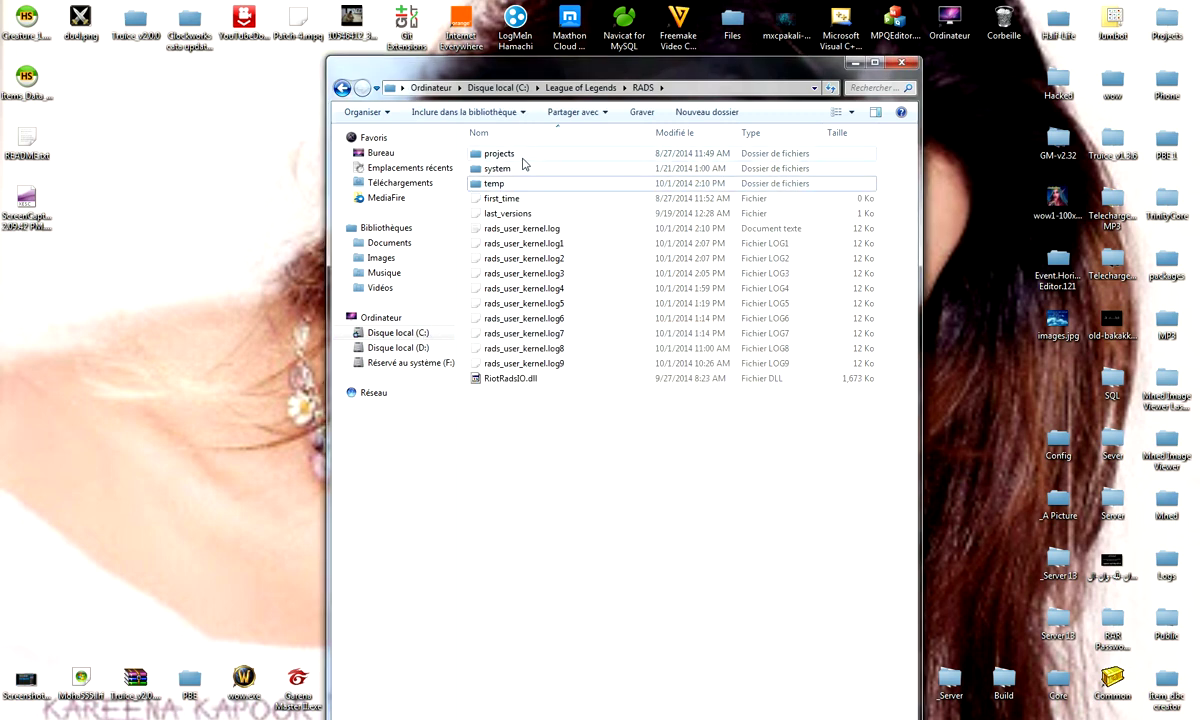
- Open the 0.0.1.112 release folder under projects, lol_air_client, releases
left_click(521, 157)
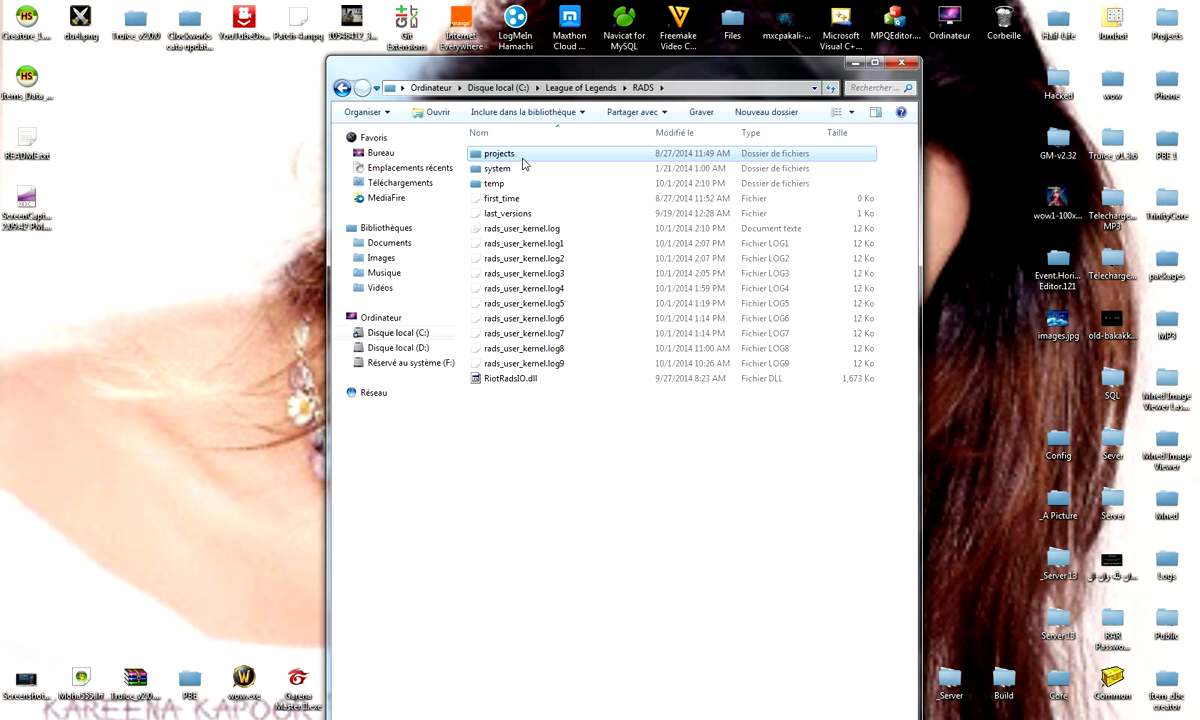
double_click(523, 160)
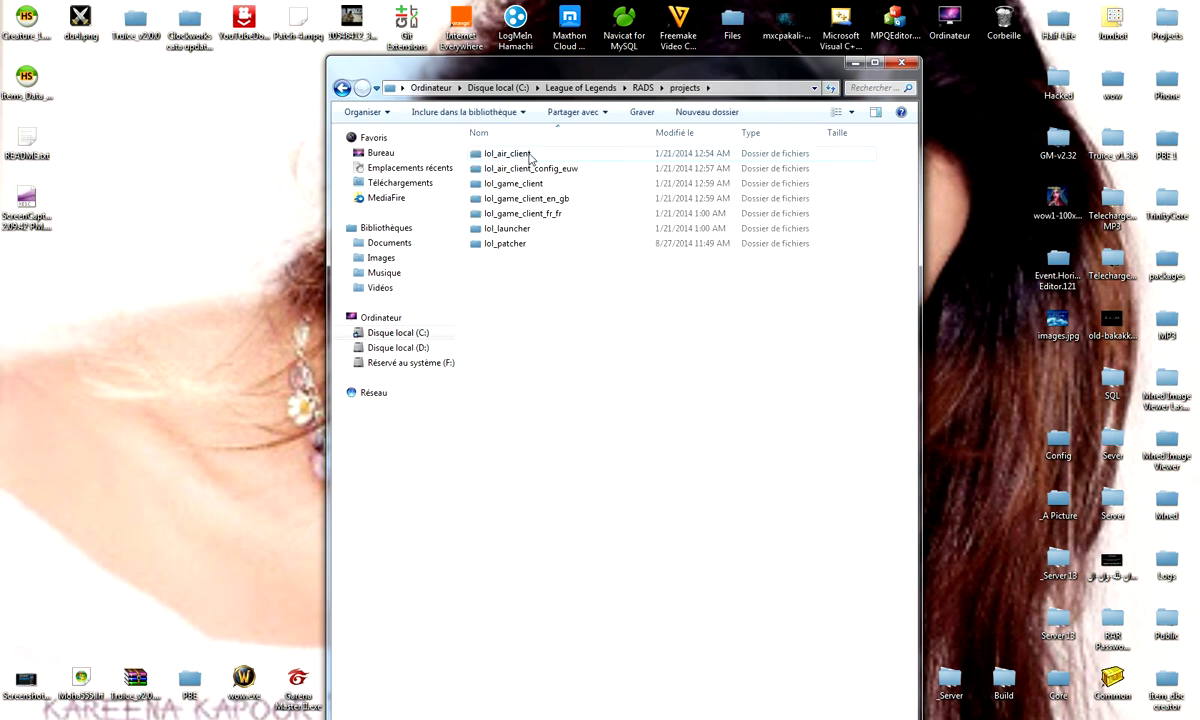
double_click(510, 154)
double_click(520, 175)
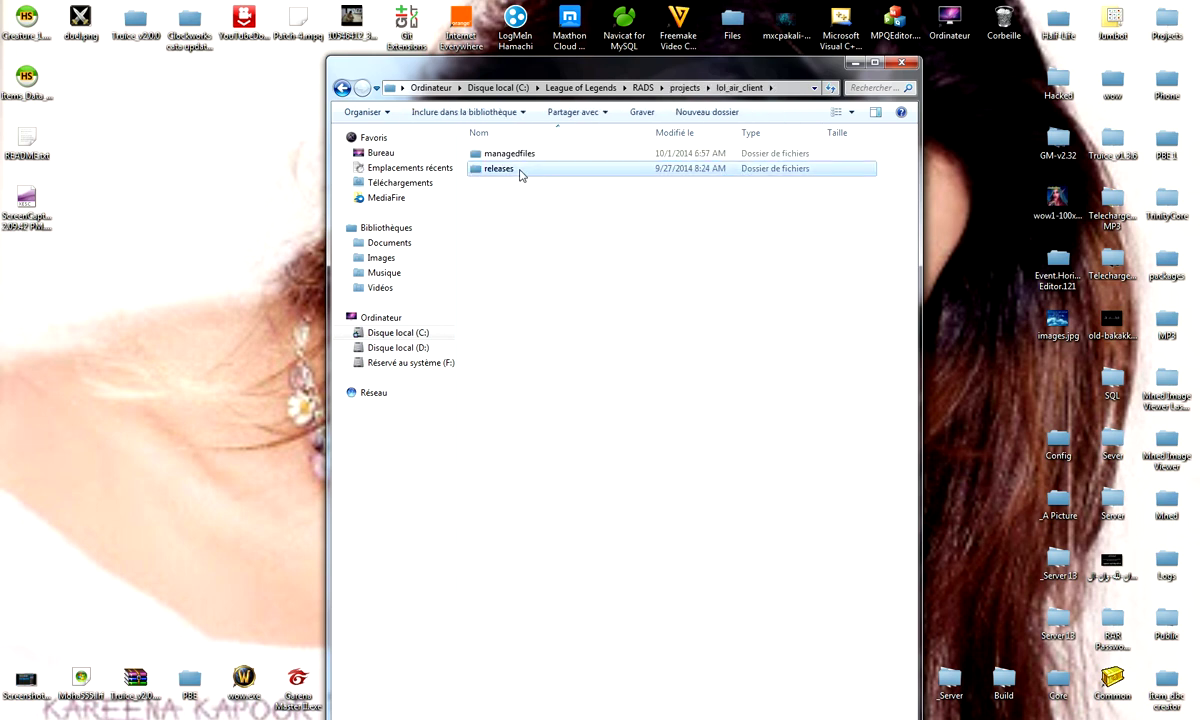
double_click(522, 158)
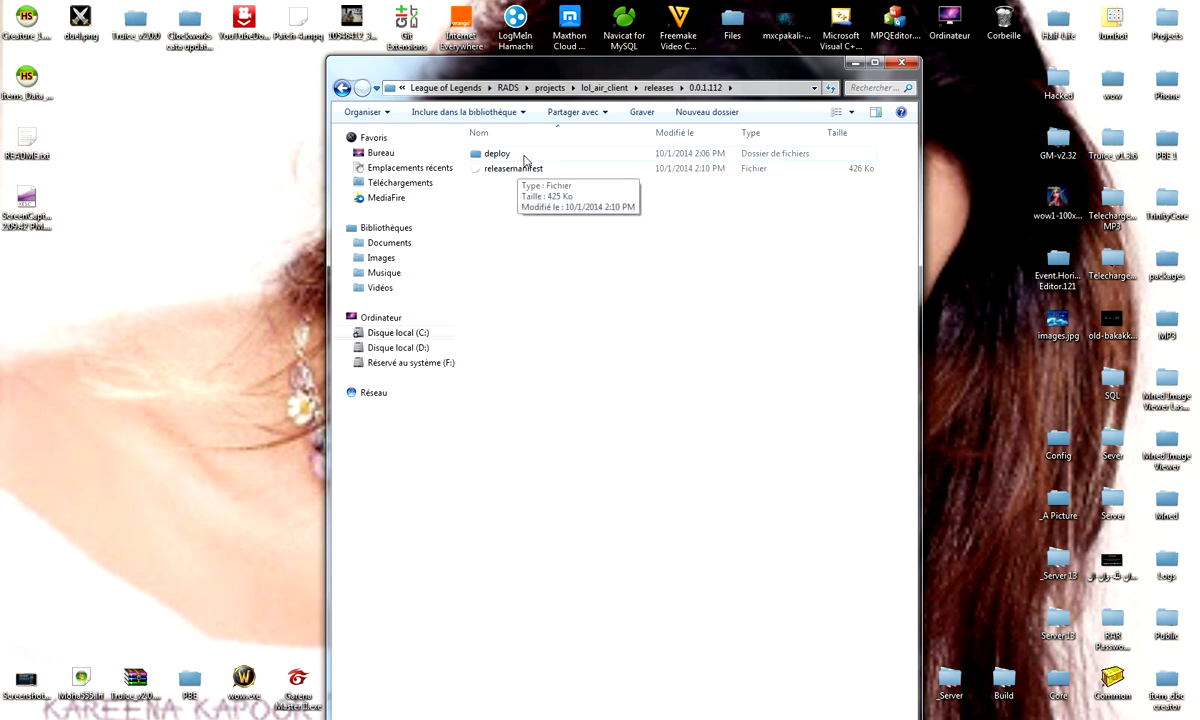
left_click(341, 87)
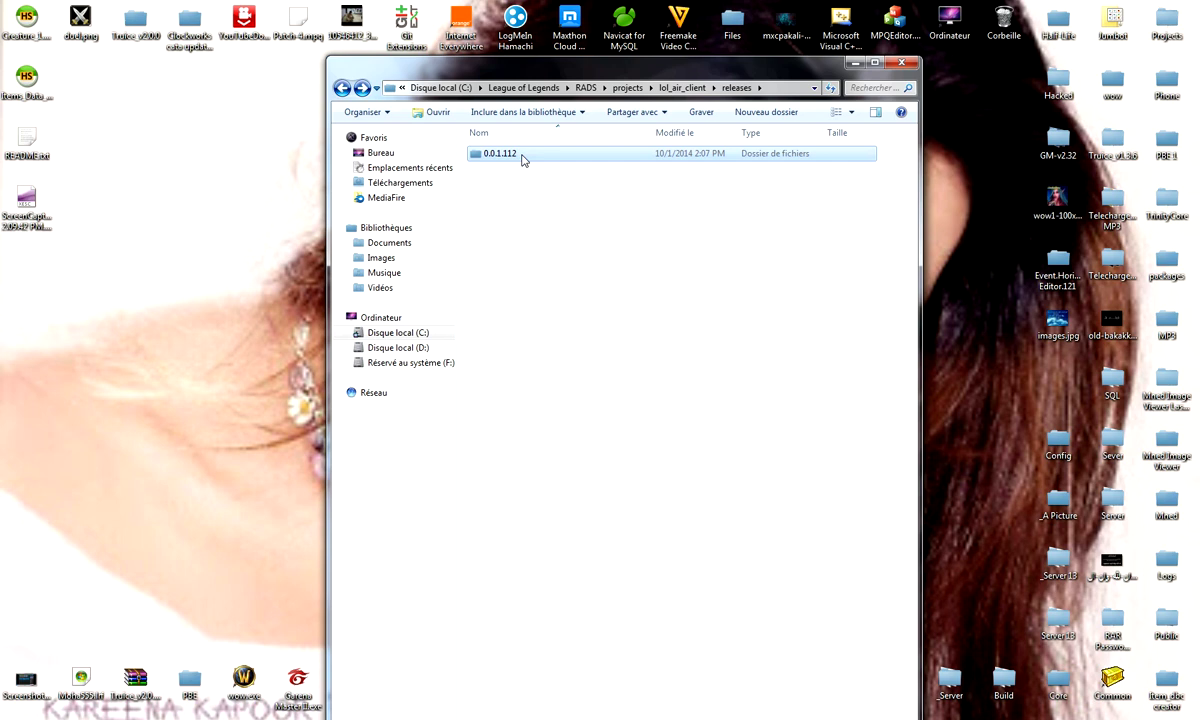
double_click(521, 158)
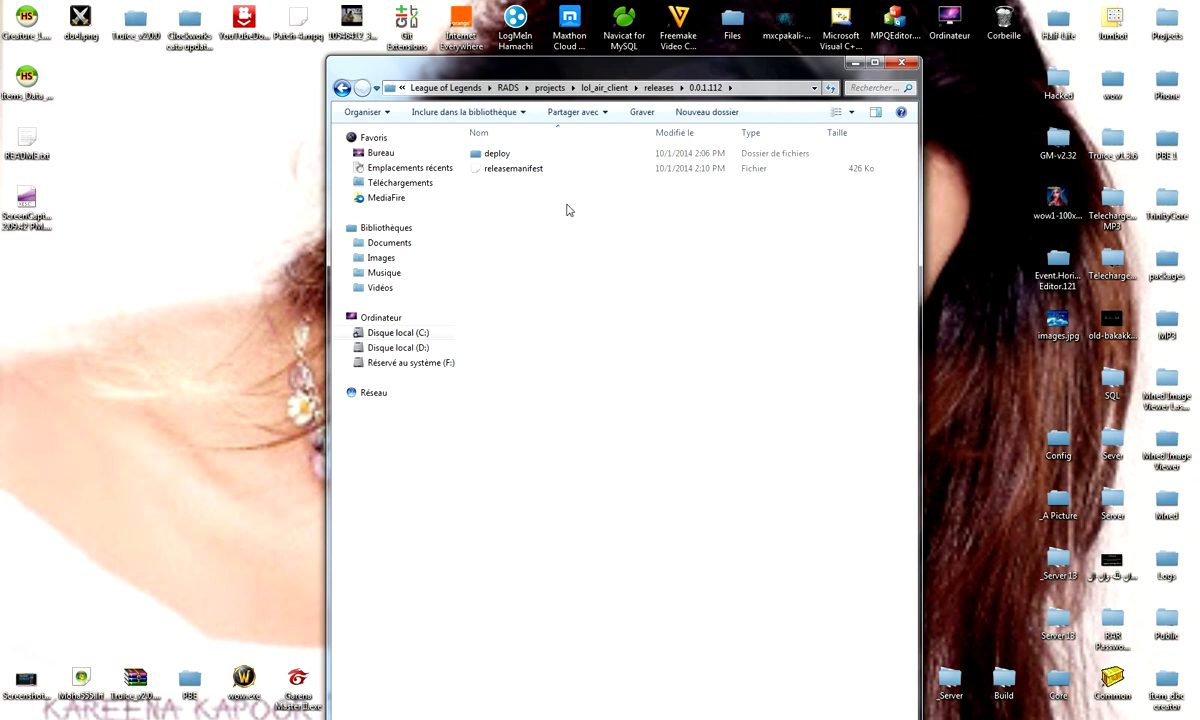
- Create an empty text document in the 0.0.1.112 folder and rename it S_OK without an extension
left_click(500, 154)
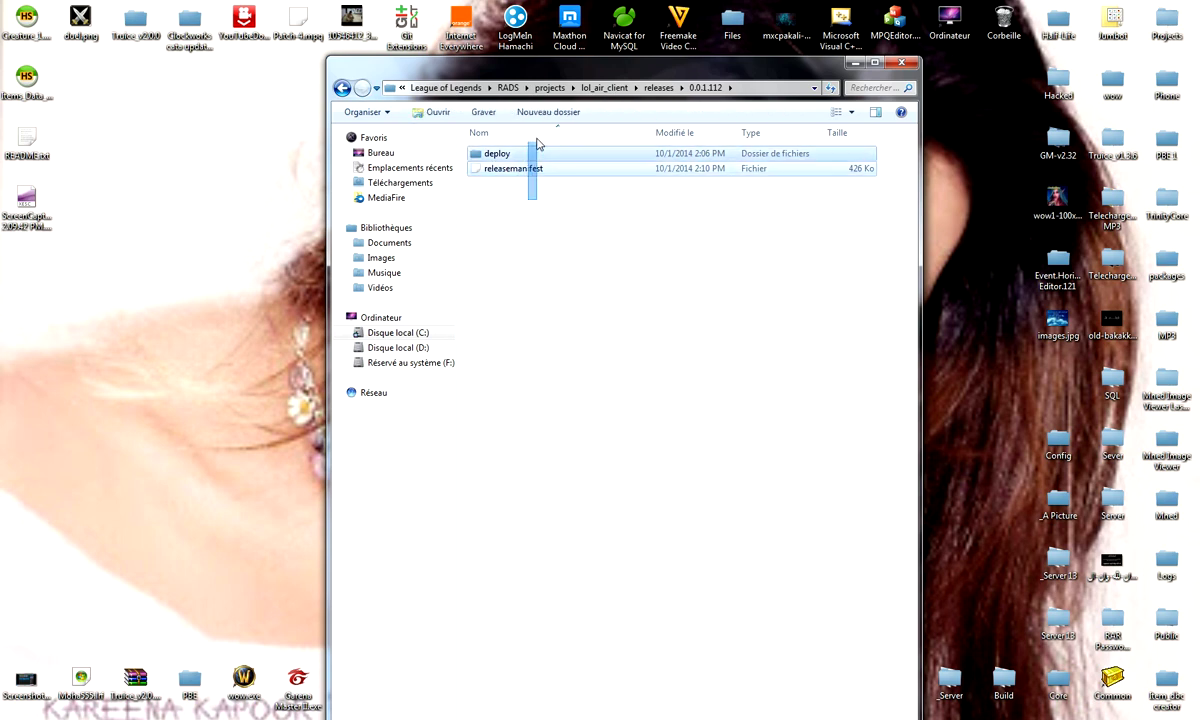
right_click(550, 251)
mouse_move(587, 475)
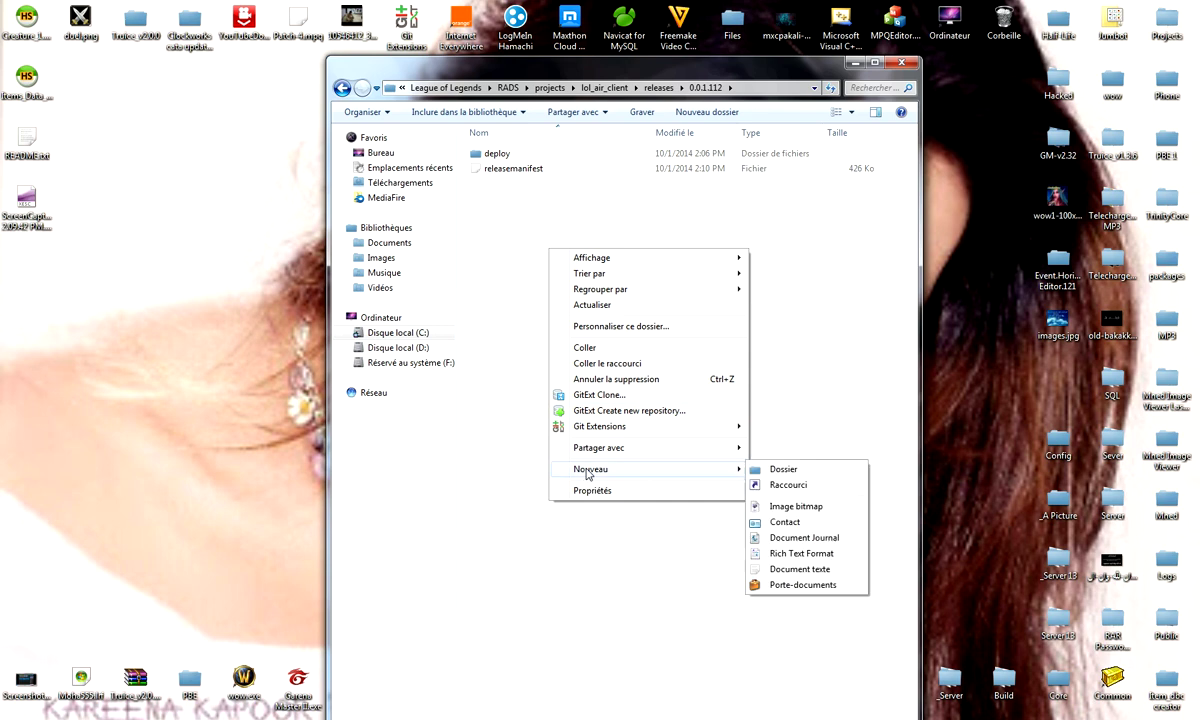
left_click(790, 569)
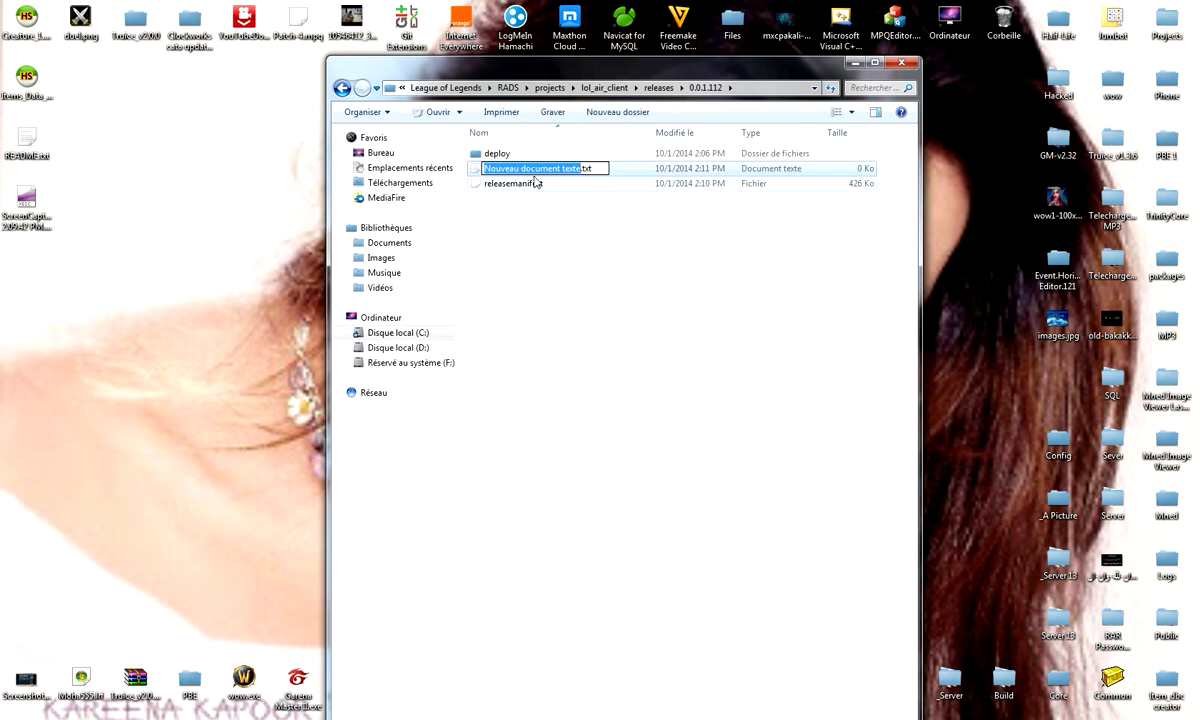
left_click_drag(597, 168, 387, 172)
key("BackSpace")
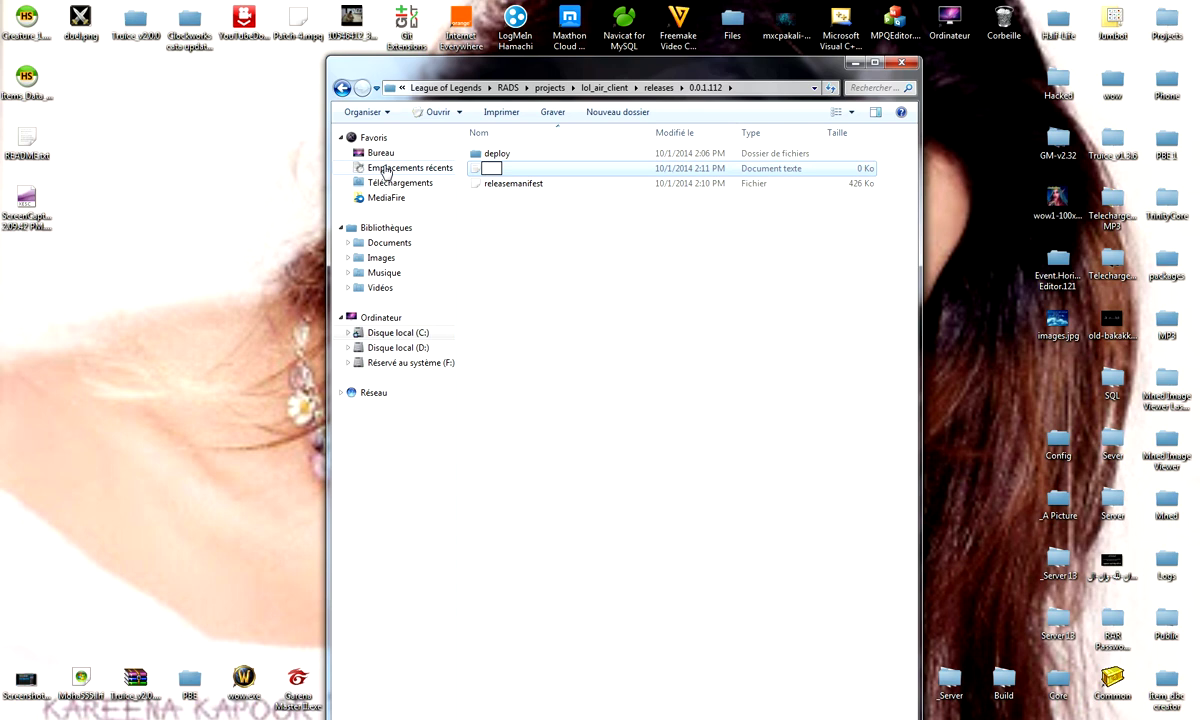
type("S_OK")
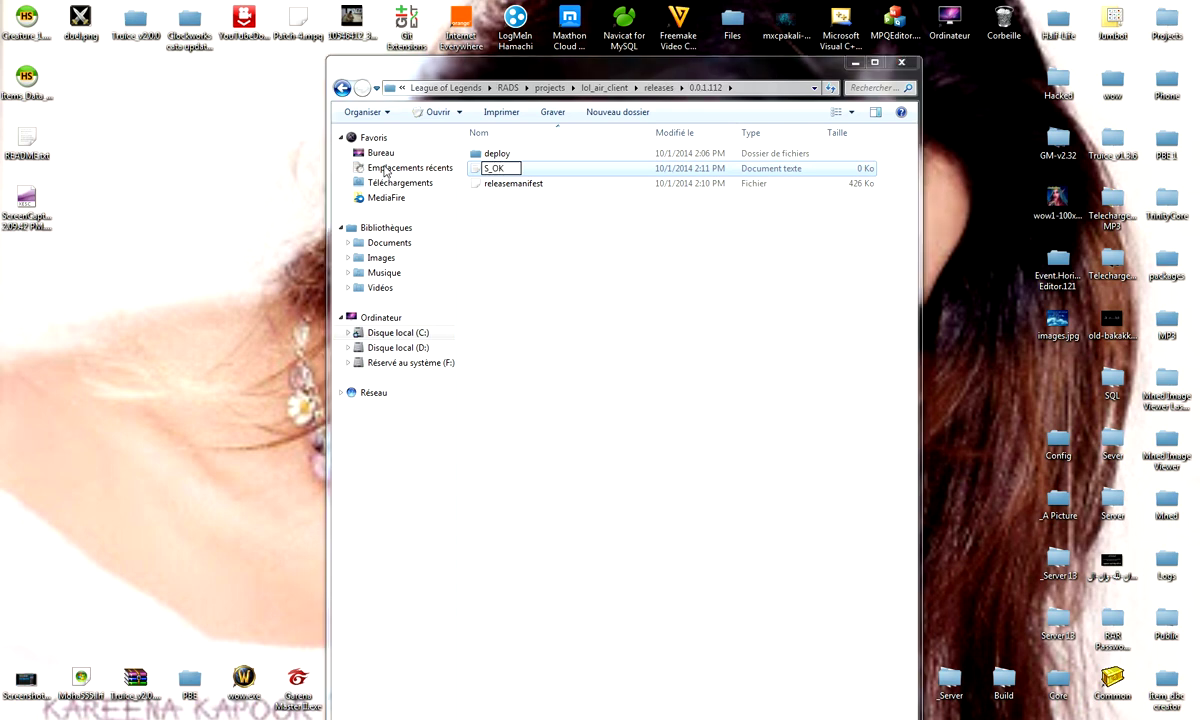
key("Return")
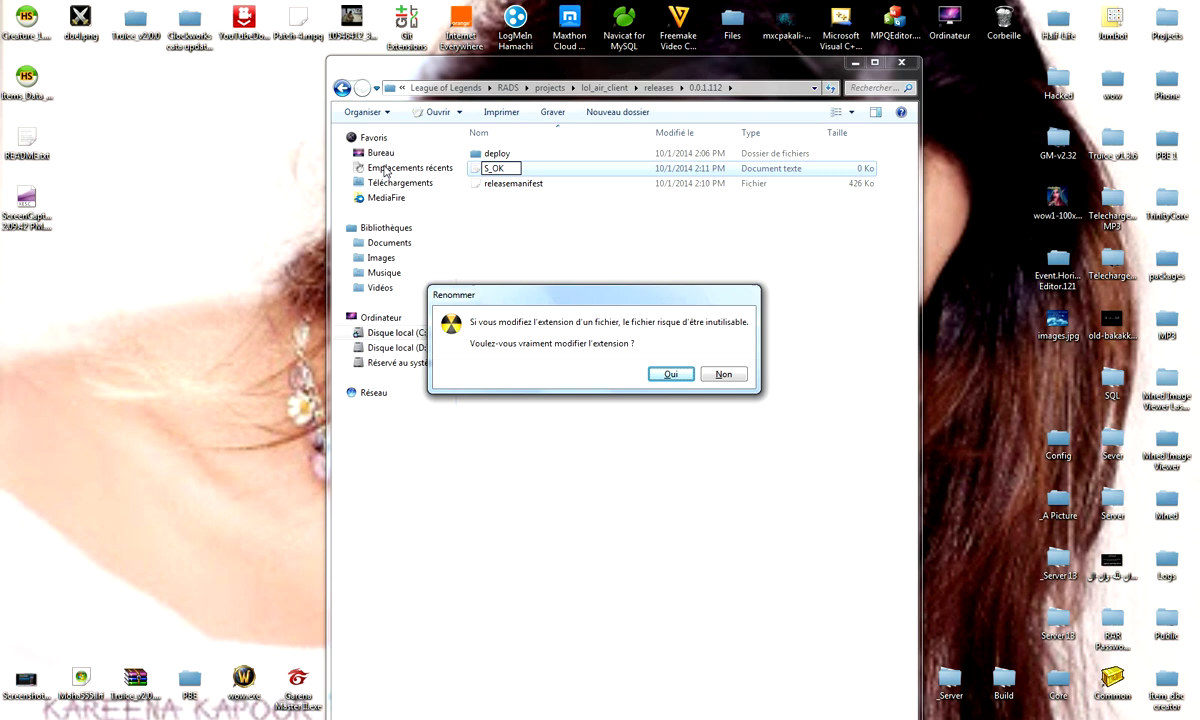
key("Return")
left_click(557, 204)
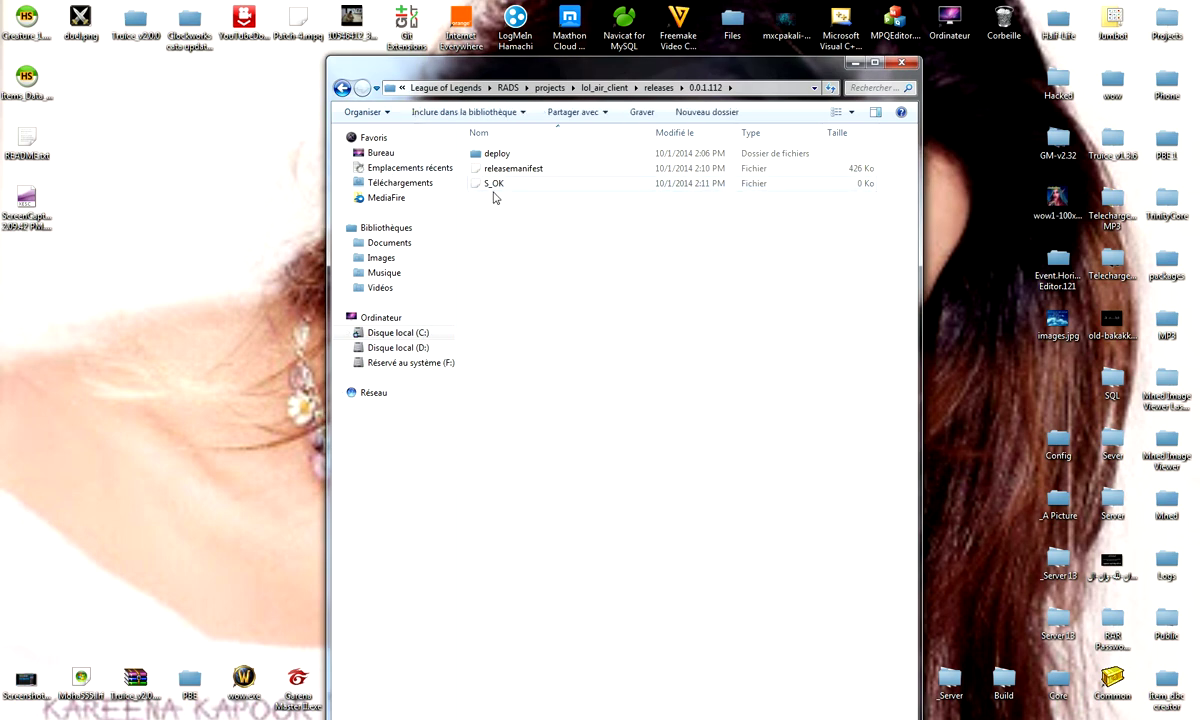
- Return to the League of Legends folder and start lol.launcher.exe again
left_click(341, 88)
left_click(341, 88)
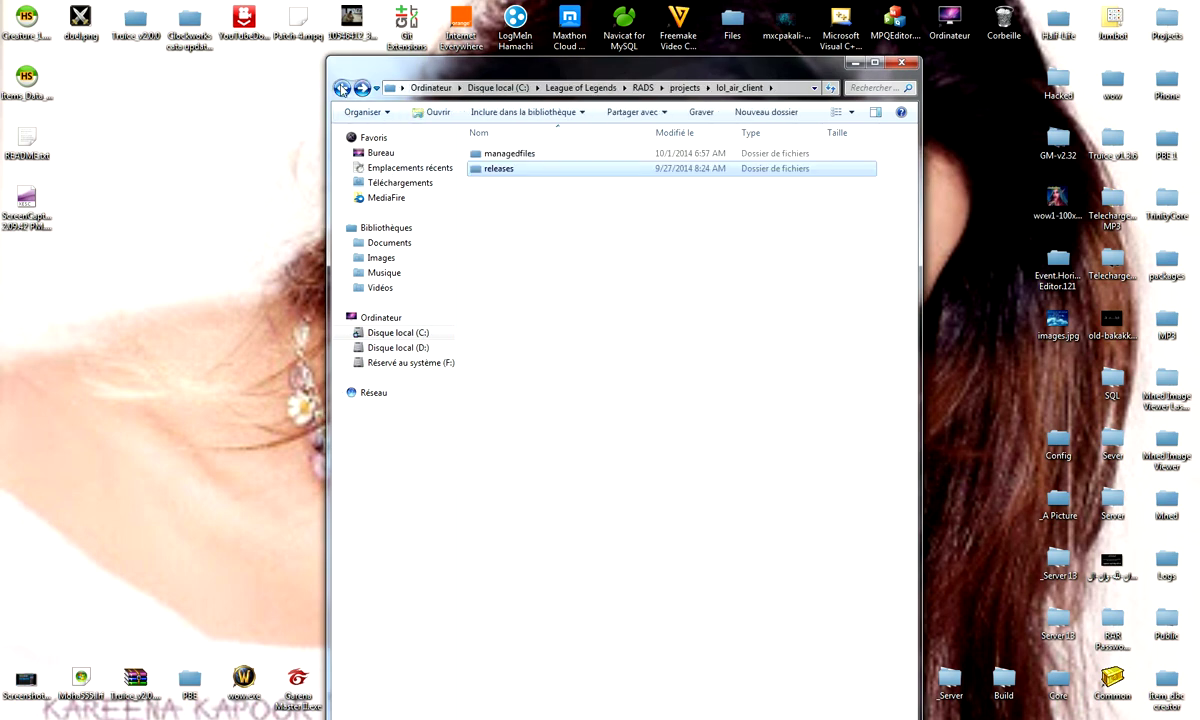
left_click(341, 88)
left_click(341, 88)
left_click(341, 88)
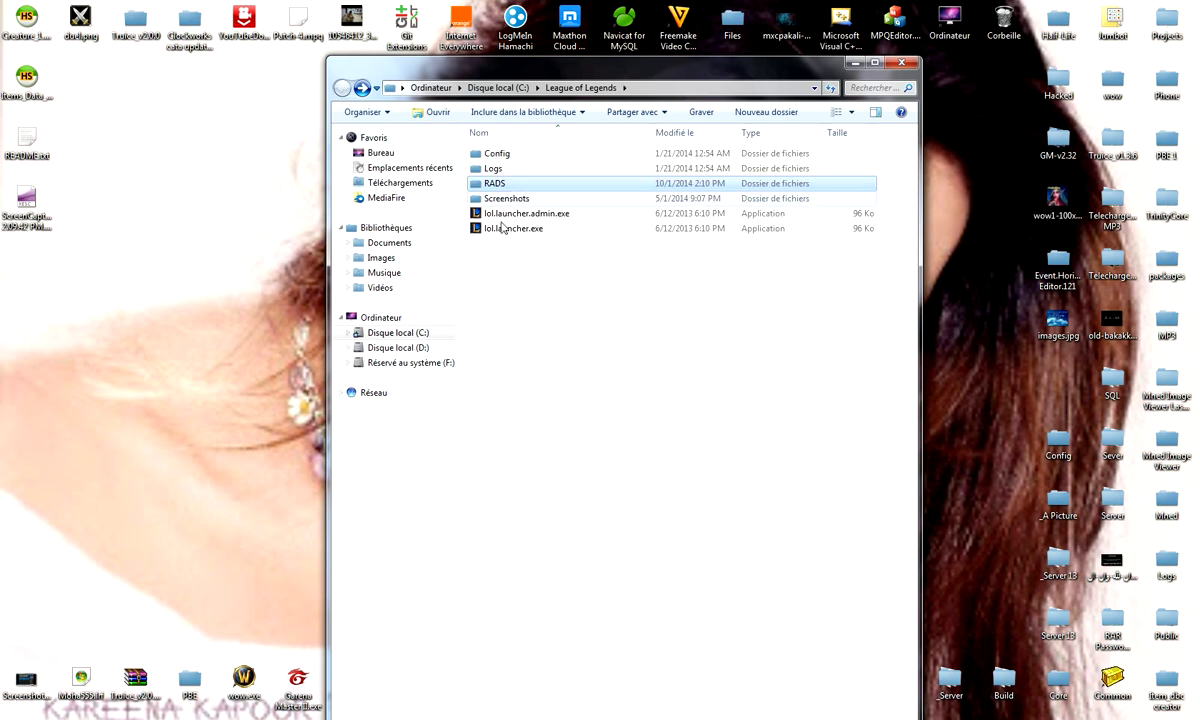
double_click(511, 230)
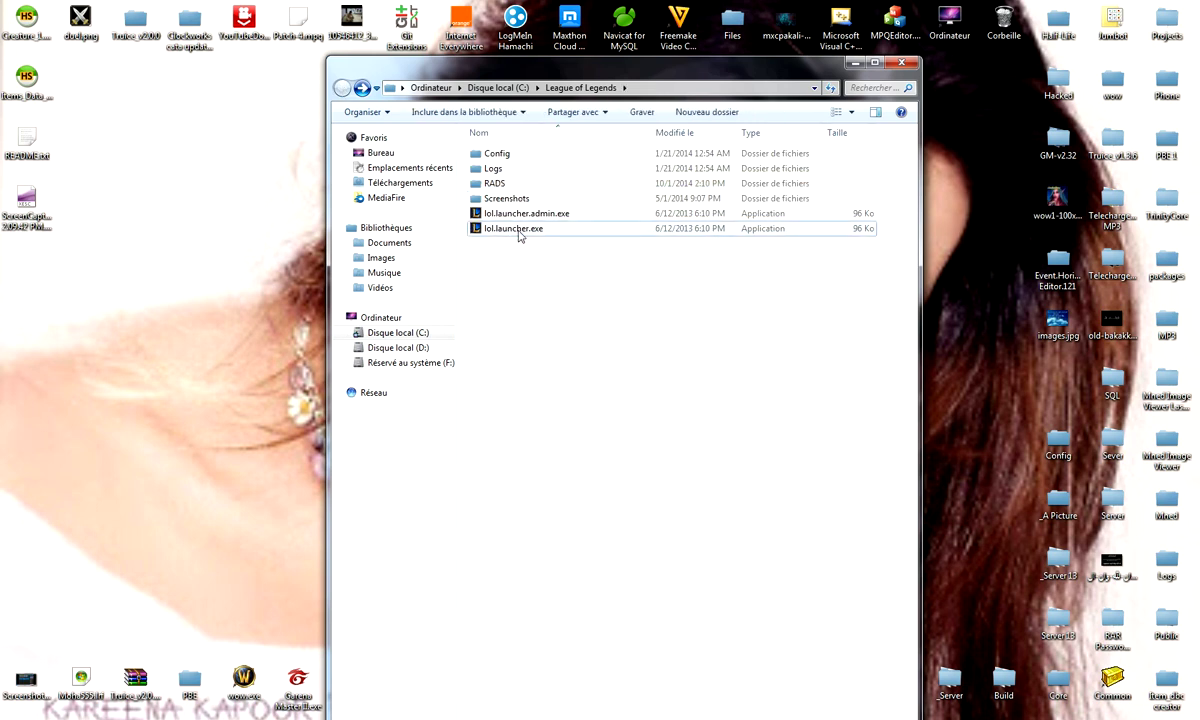
left_click(519, 236)
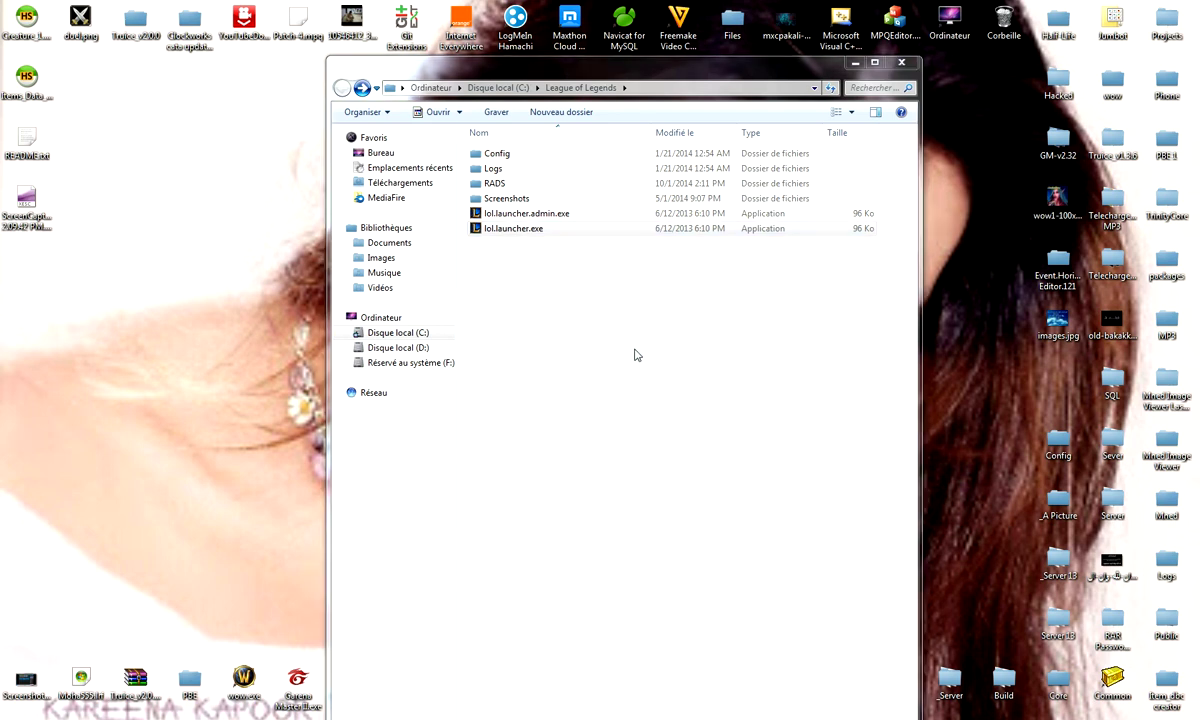
left_click(653, 229)
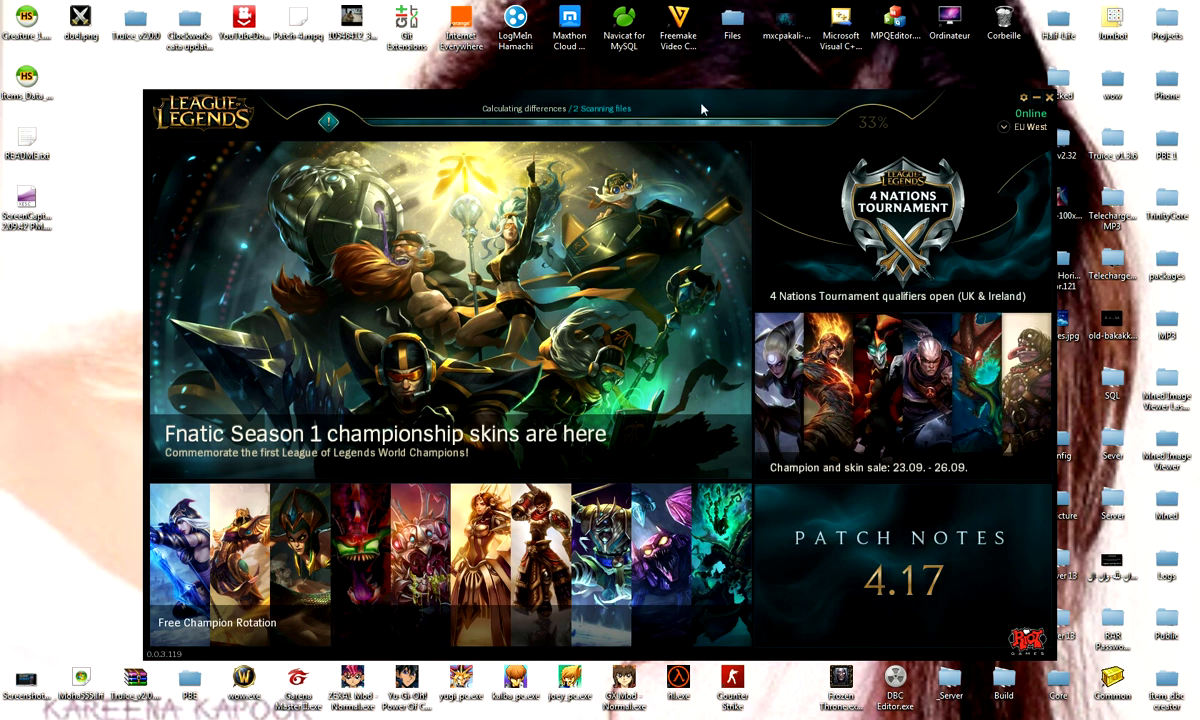
left_click_drag(701, 108, 682, 94)
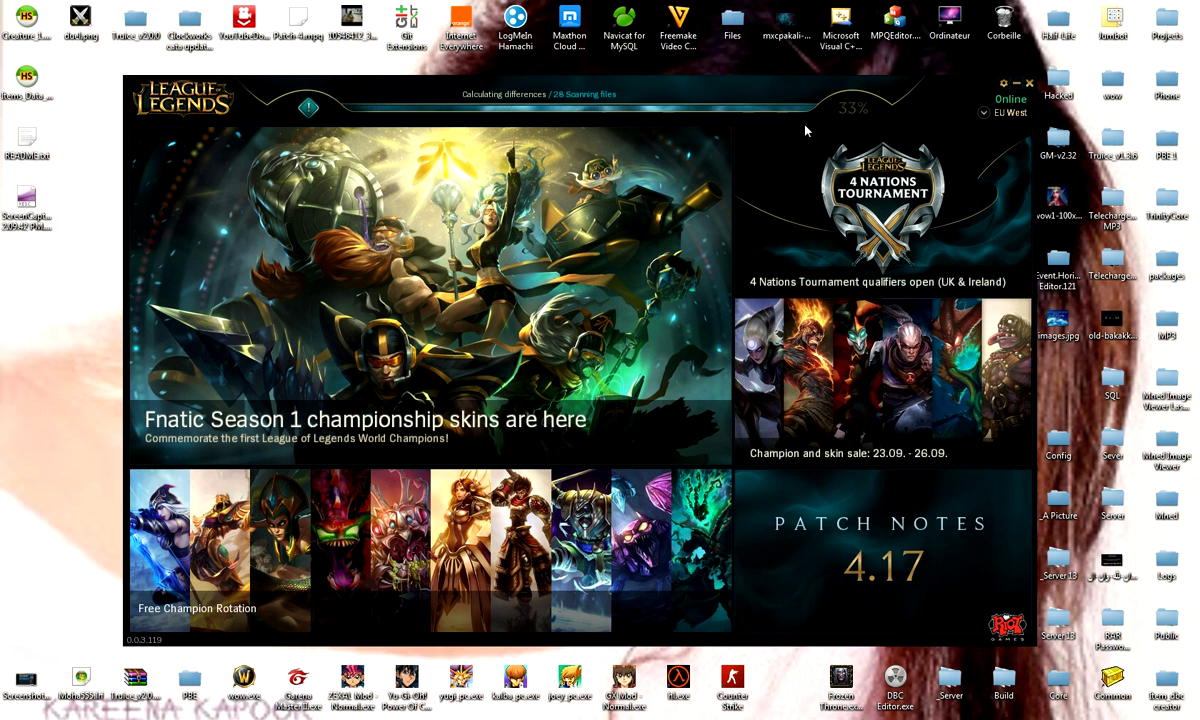
left_click_drag(805, 92, 758, 77)
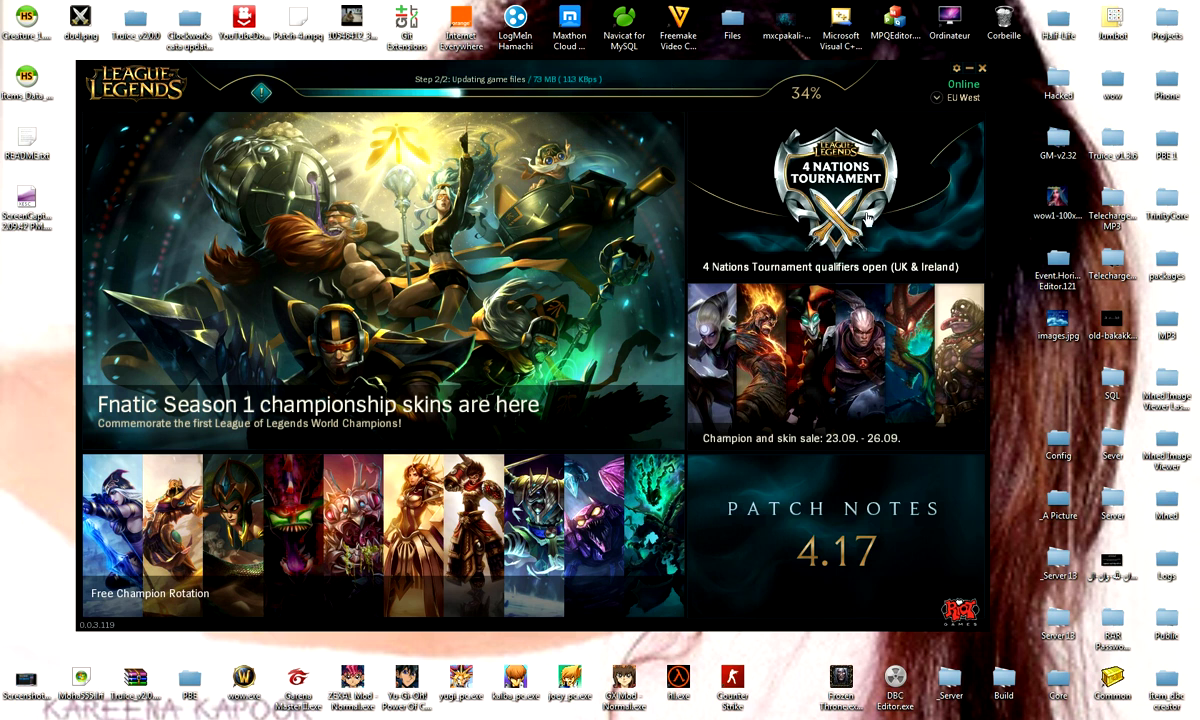
right_click(1000, 146)
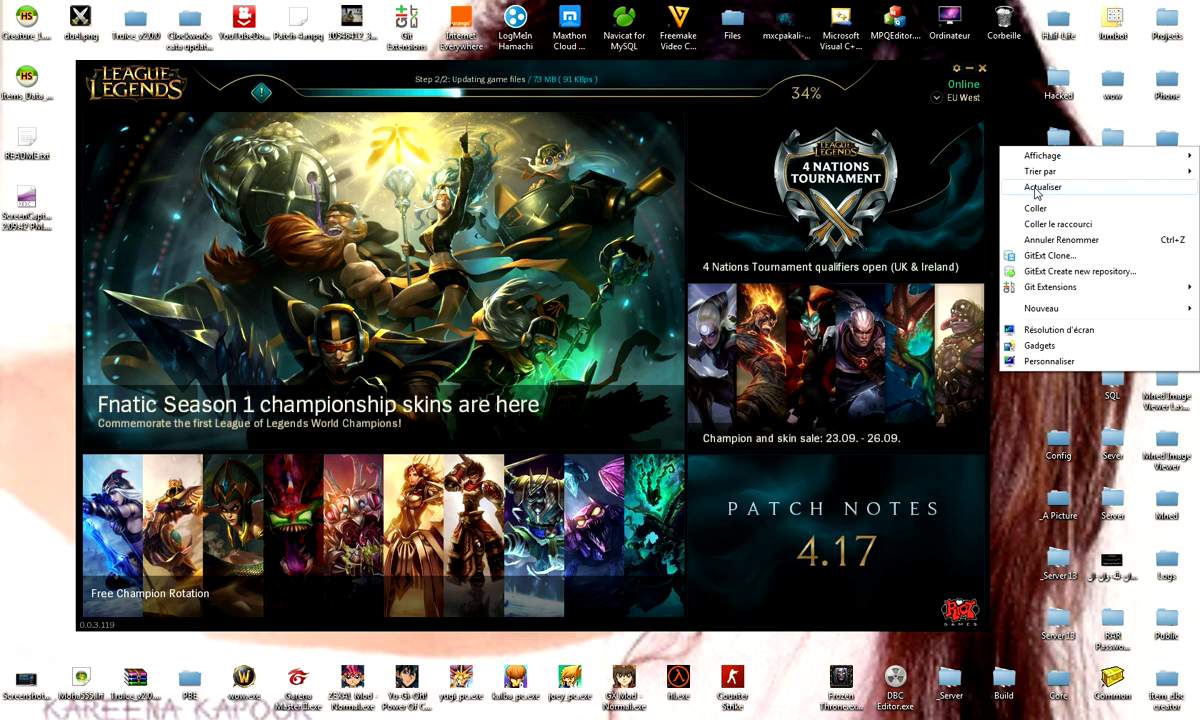
left_click(1040, 187)
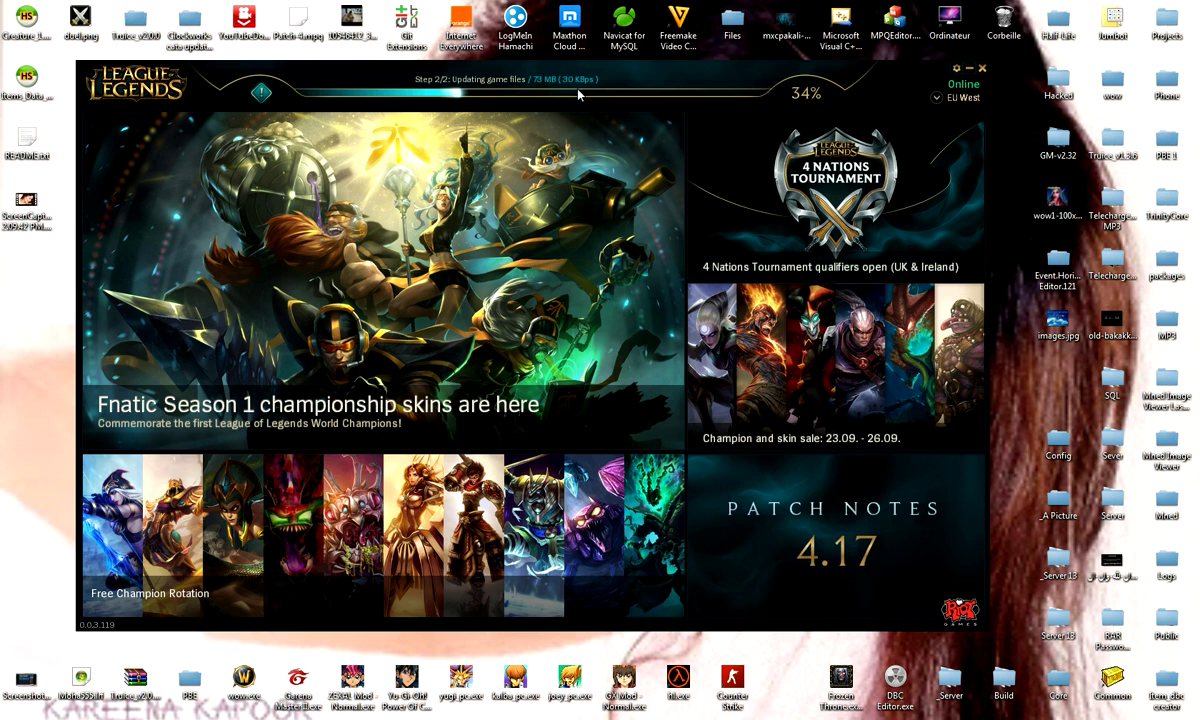
left_click_drag(651, 80, 658, 79)
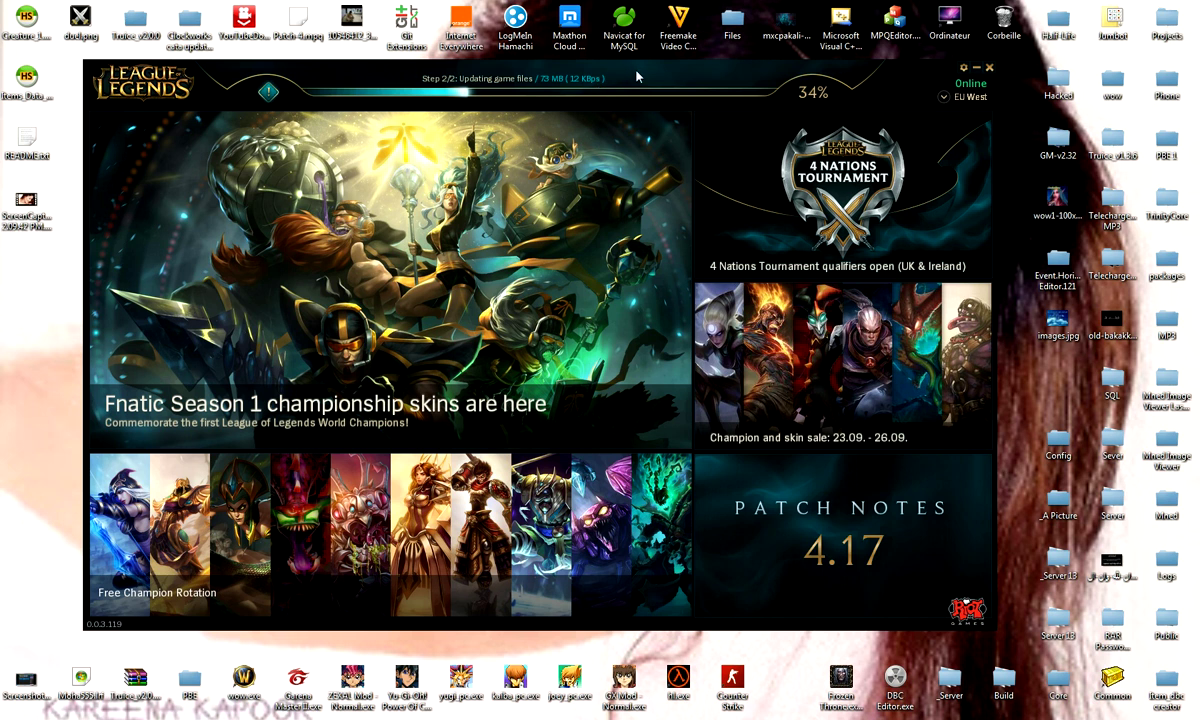
left_click_drag(635, 77, 628, 77)
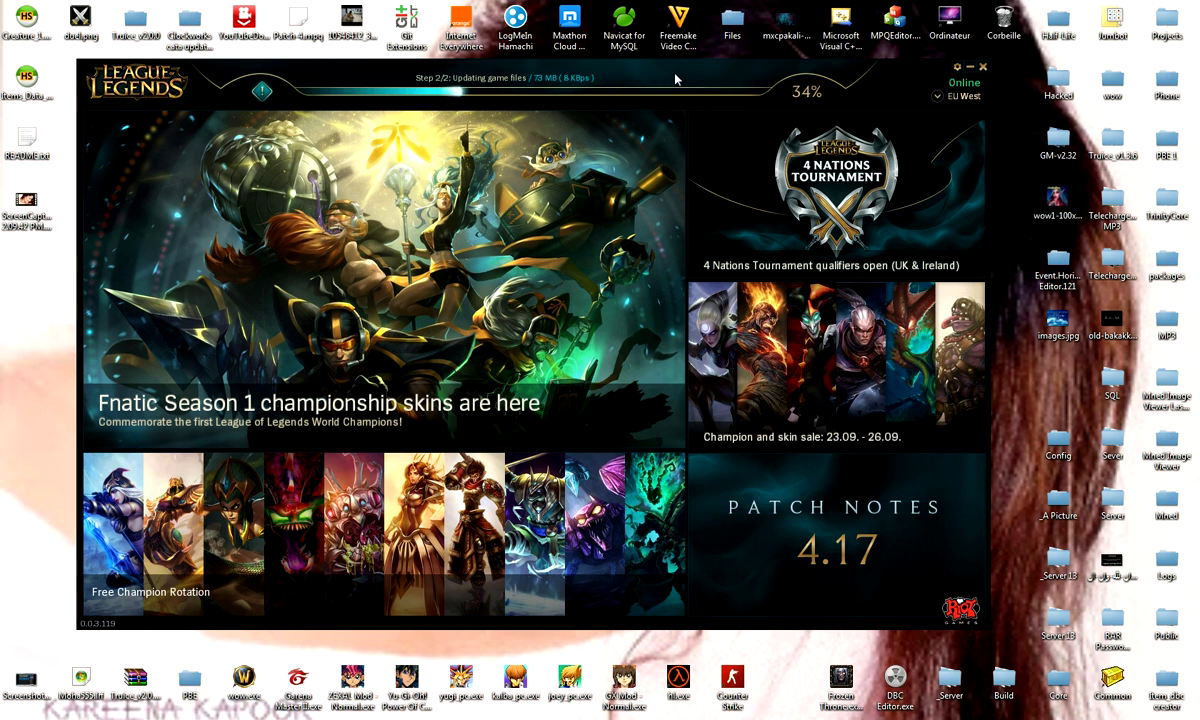
left_click_drag(680, 78, 671, 74)
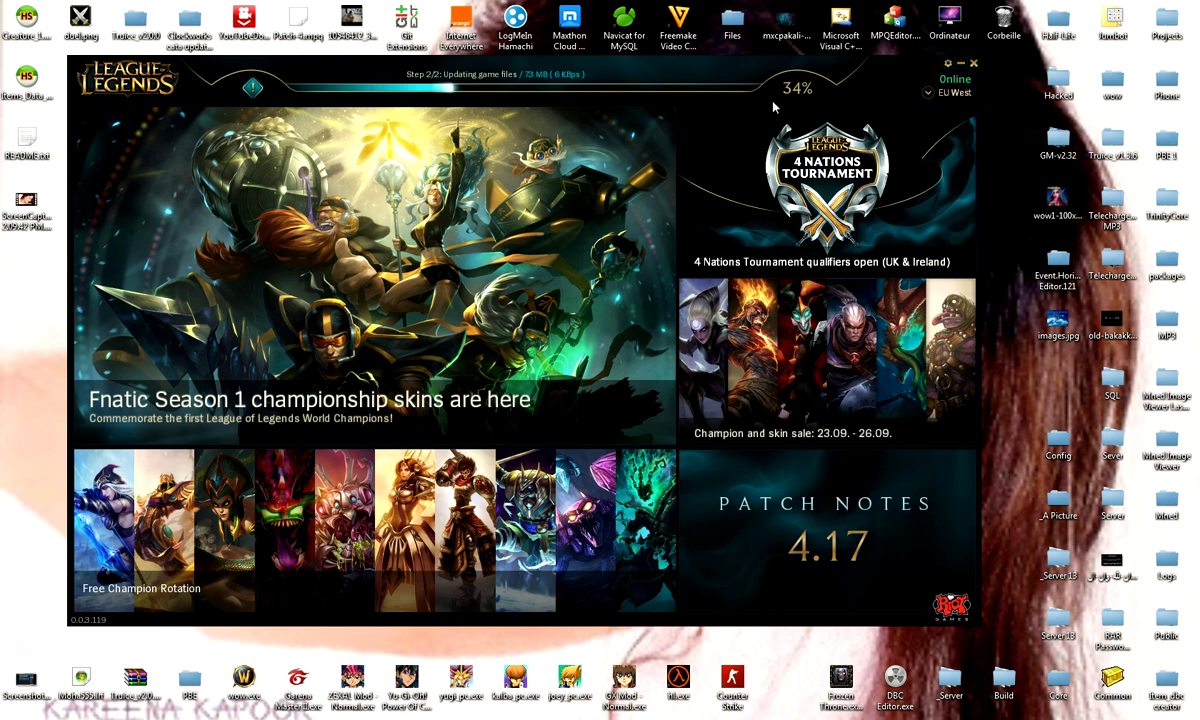
mouse_move(640, 71)
left_mouse_down()
mouse_move(680, 73)
mouse_move(640, 71)
mouse_move(672, 88)
mouse_move(644, 77)
left_mouse_up()
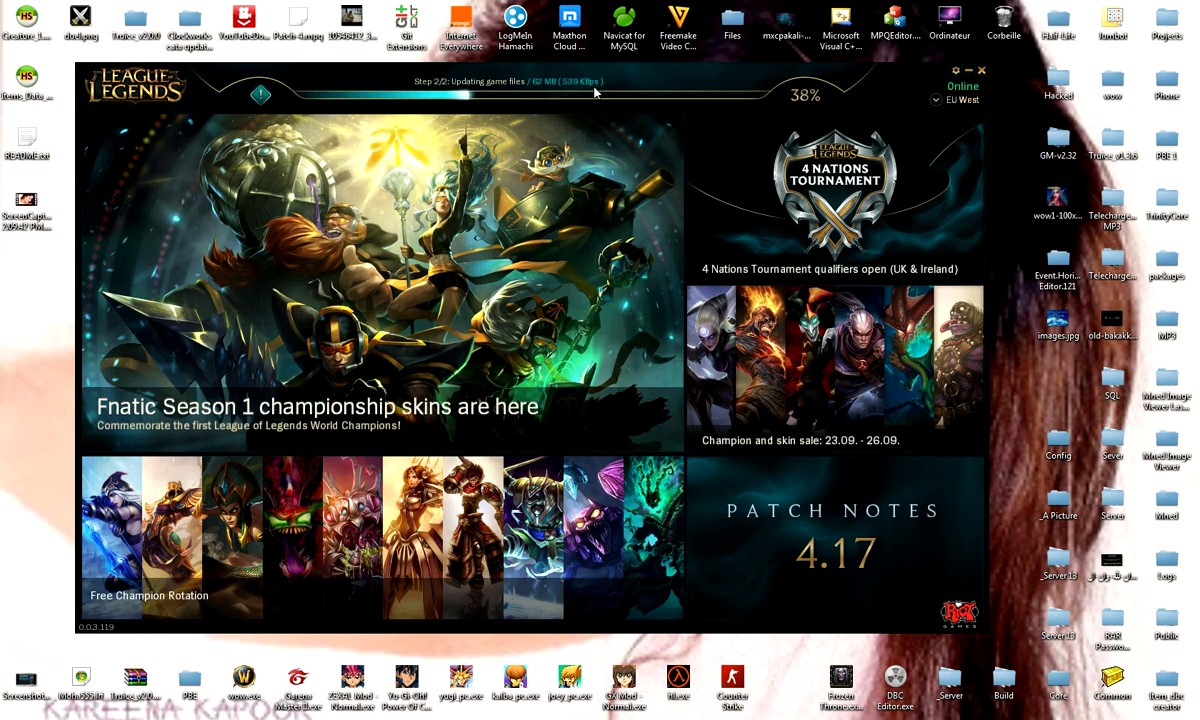
left_click_drag(626, 72, 634, 74)
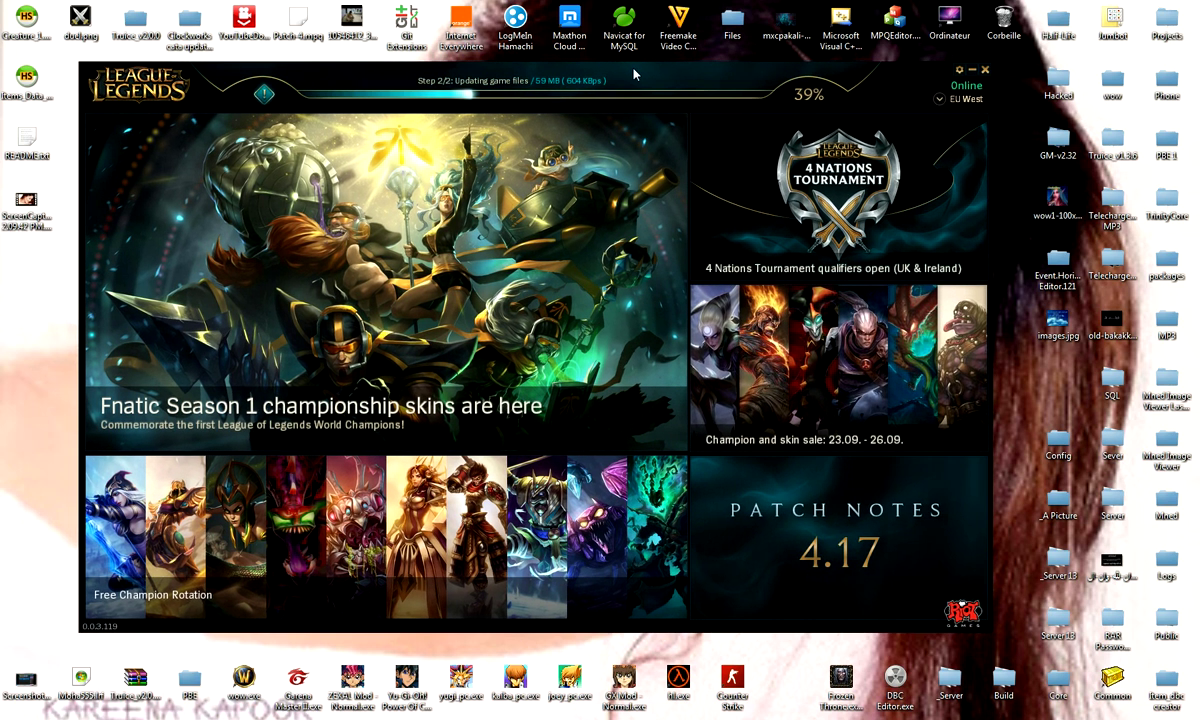
right_click(1007, 199)
left_click(1031, 230)
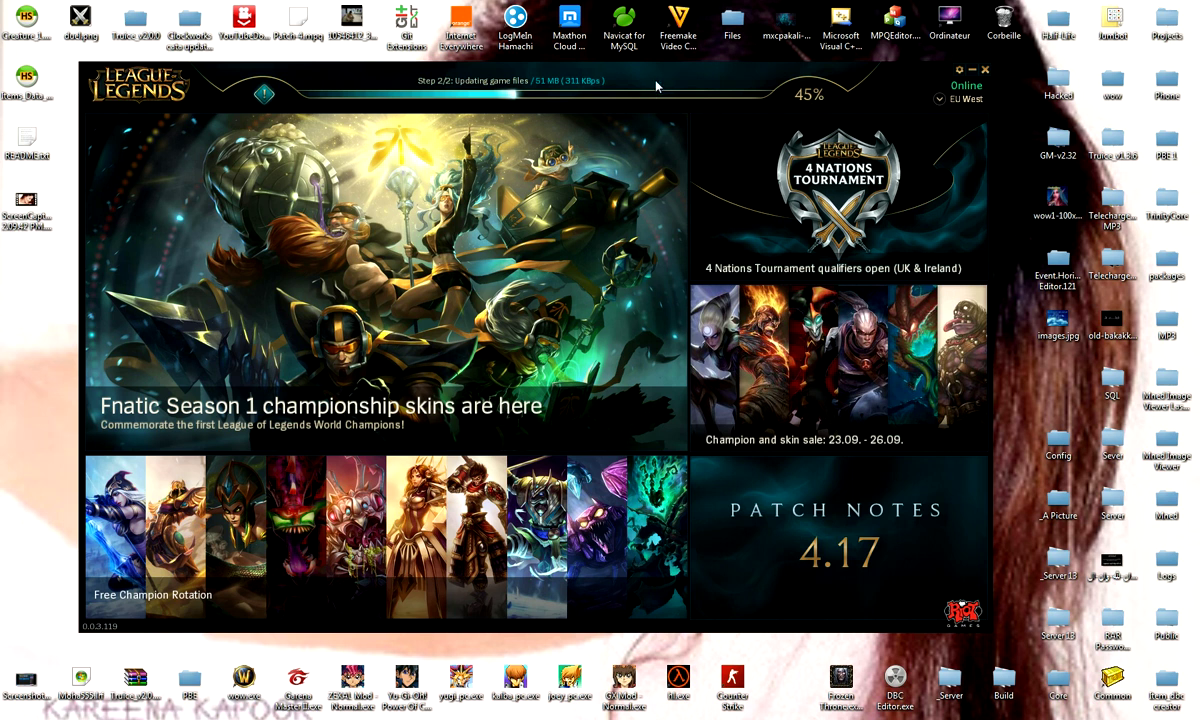
left_click_drag(656, 87, 659, 80)
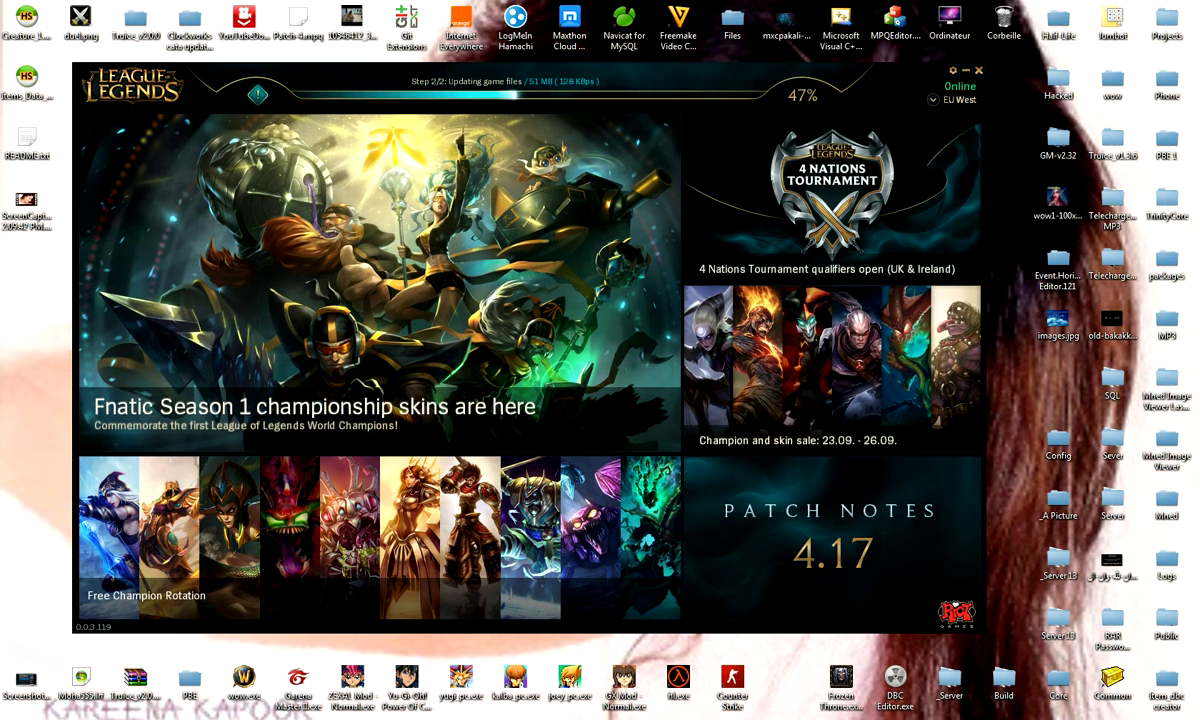
right_click(1030, 719)
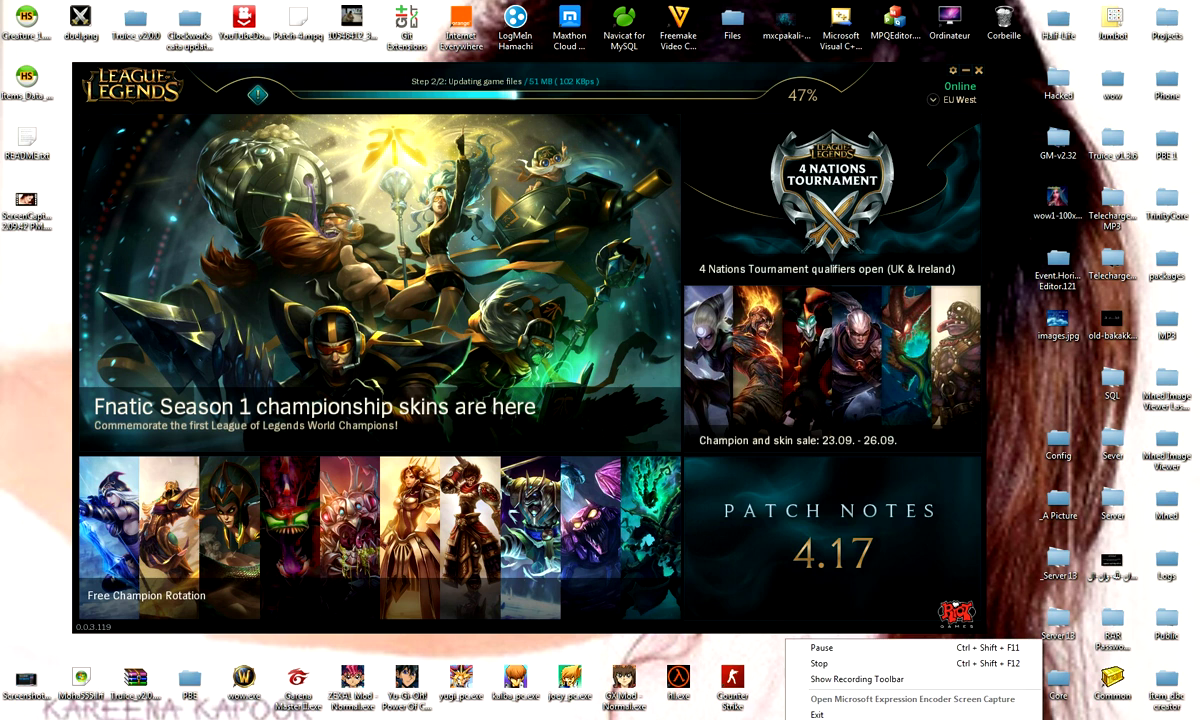
right_click(1027, 719)
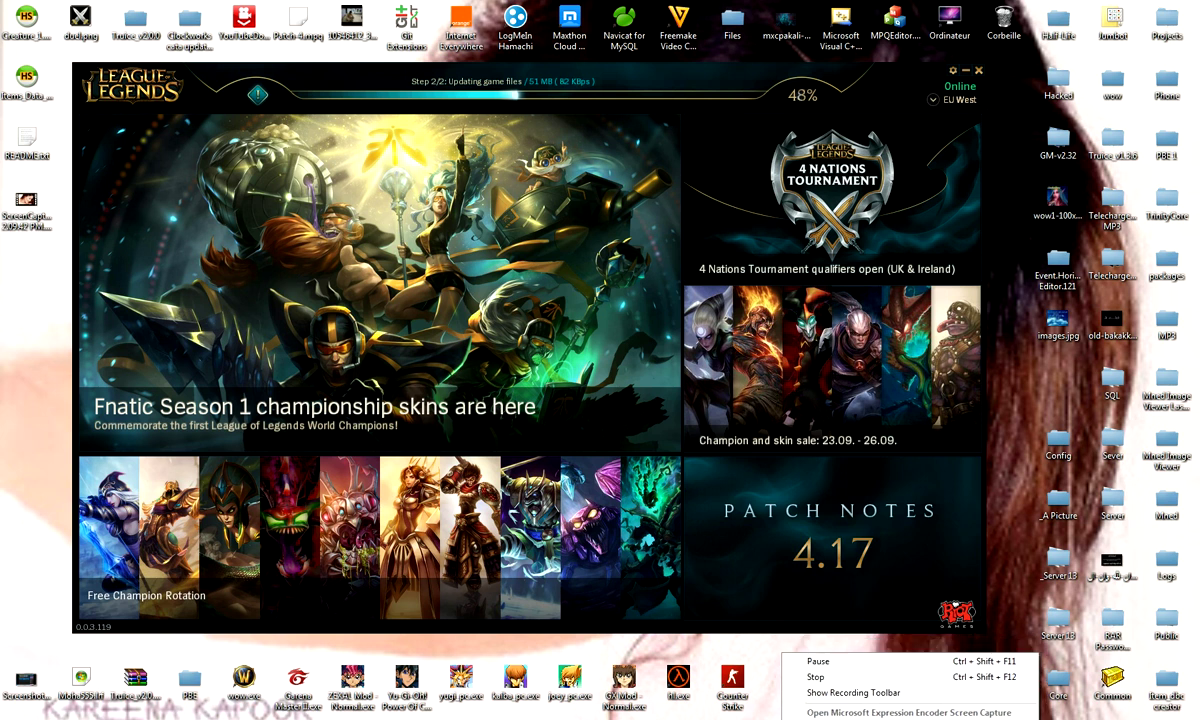
left_click(880, 692)
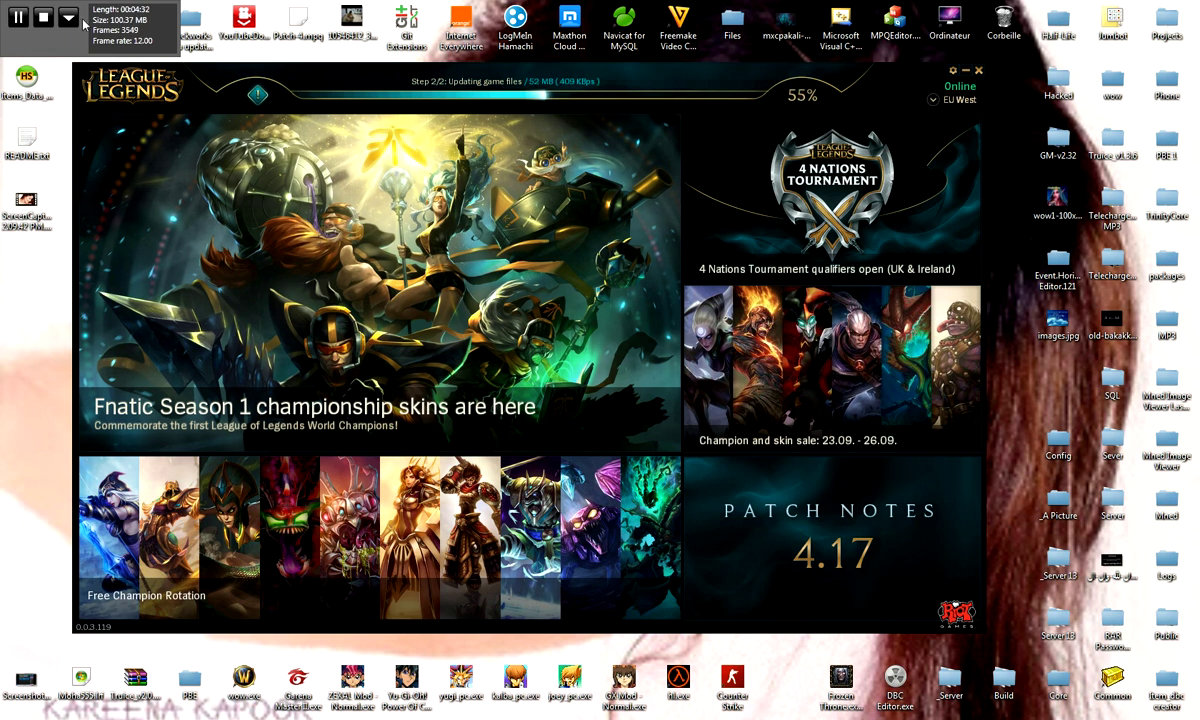
left_click(27, 20)
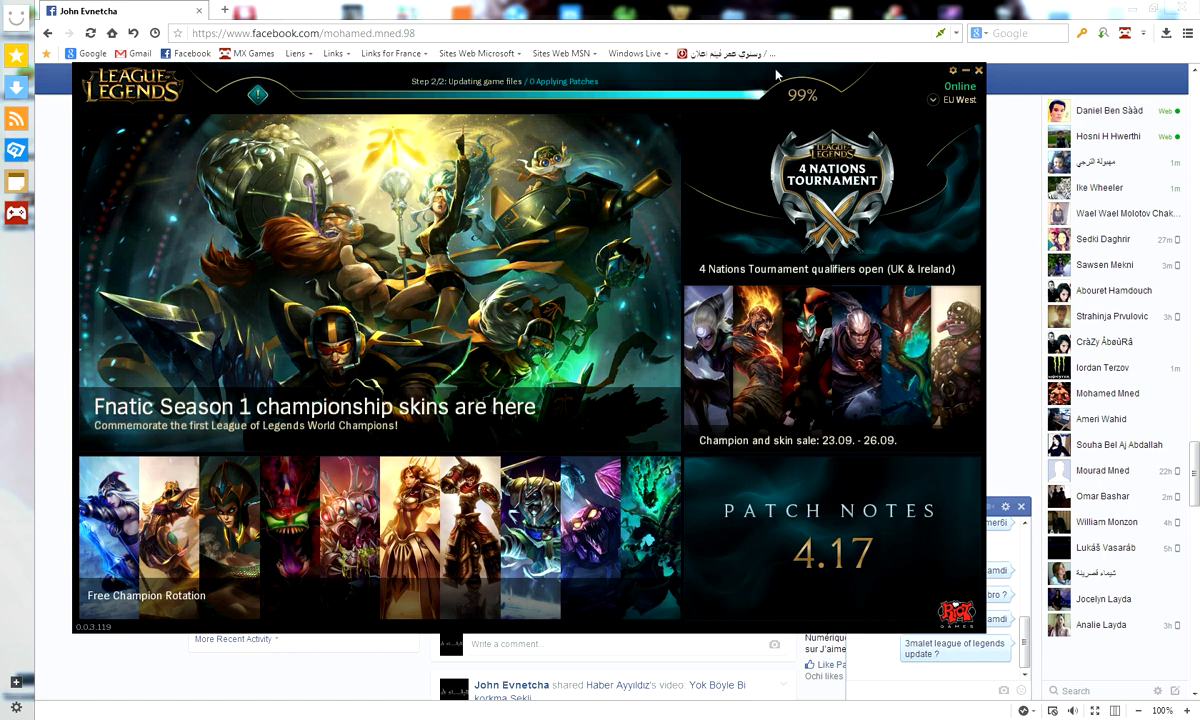
left_click_drag(871, 78, 917, 62)
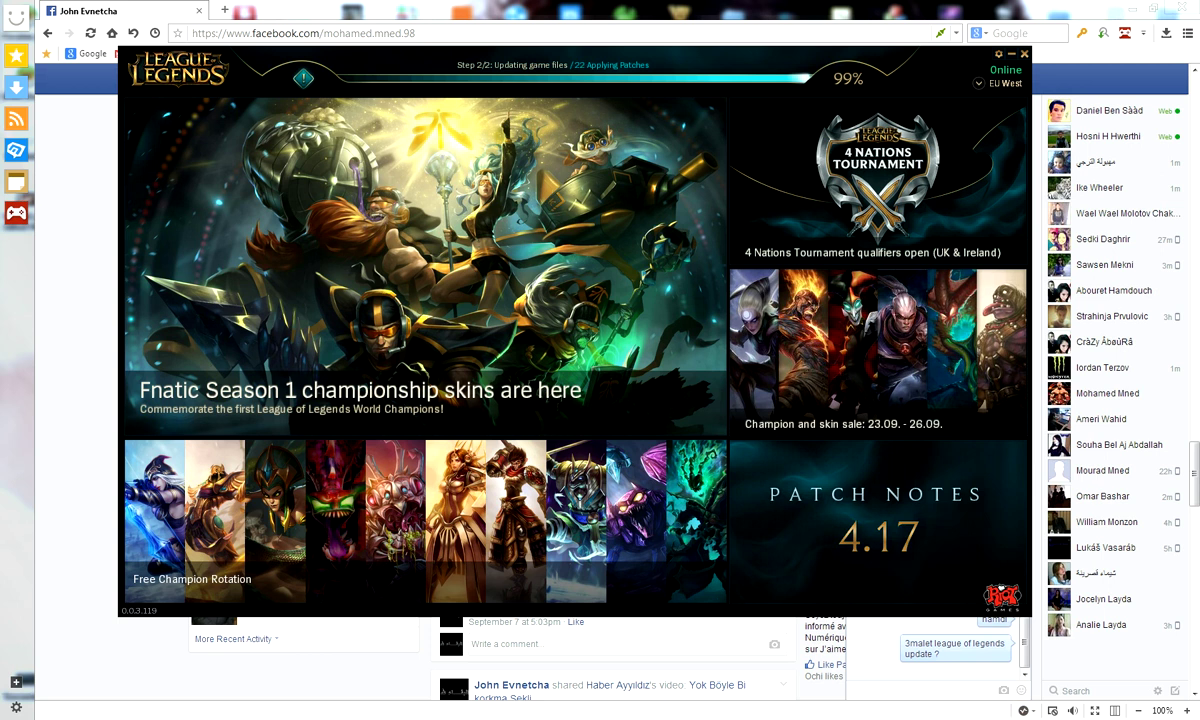
right_click(735, 716)
left_click(840, 690)
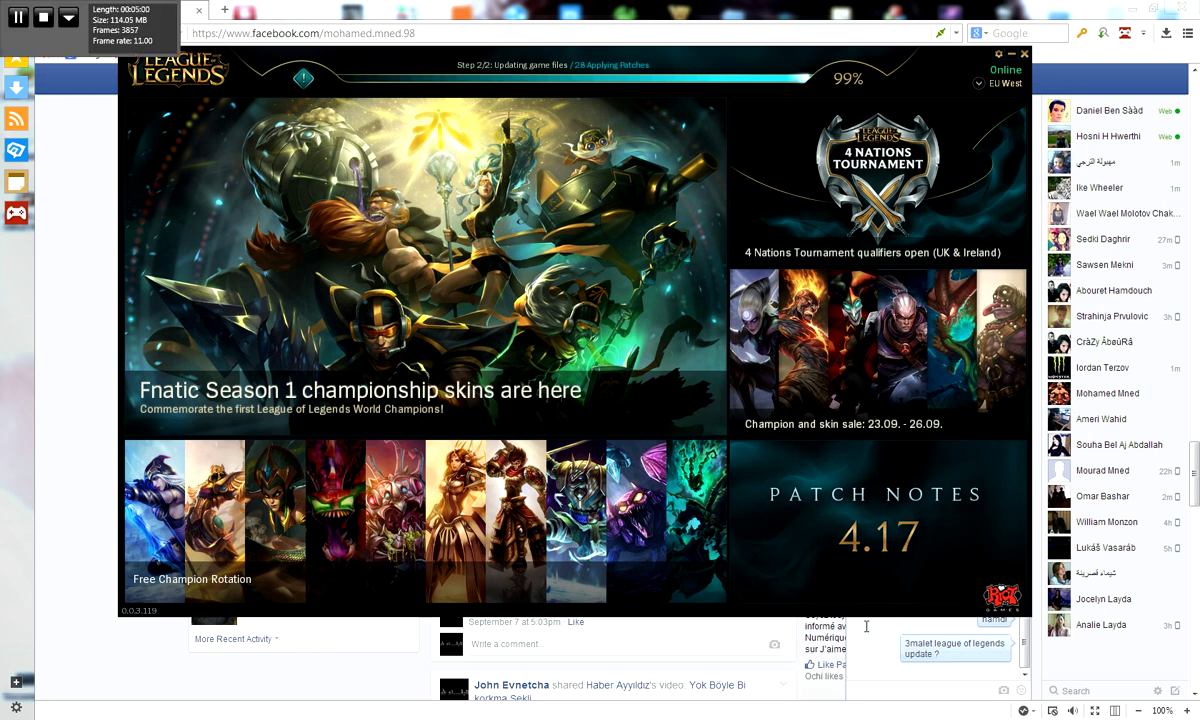